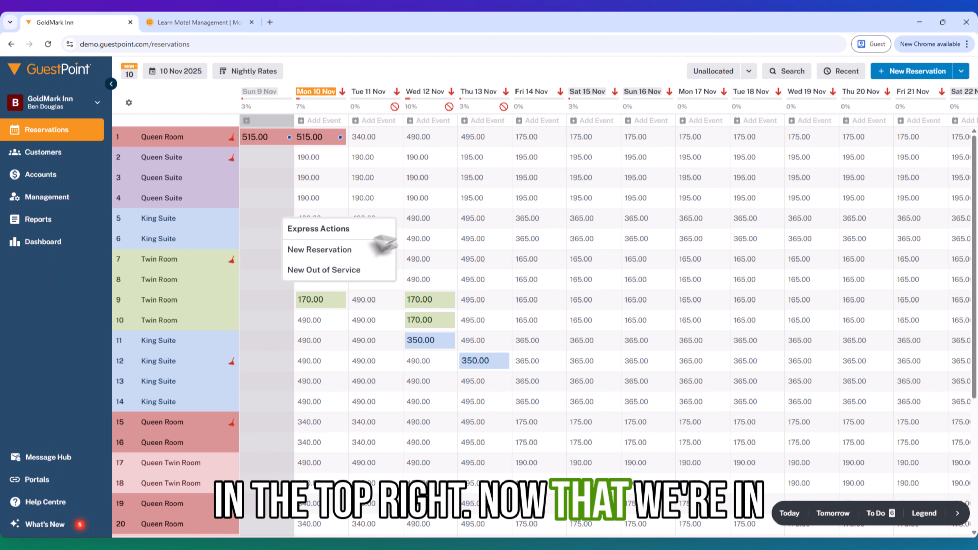
- Start a tentative reservation and keep King Suite room 5 for 10–11 Nov
click(344, 250)
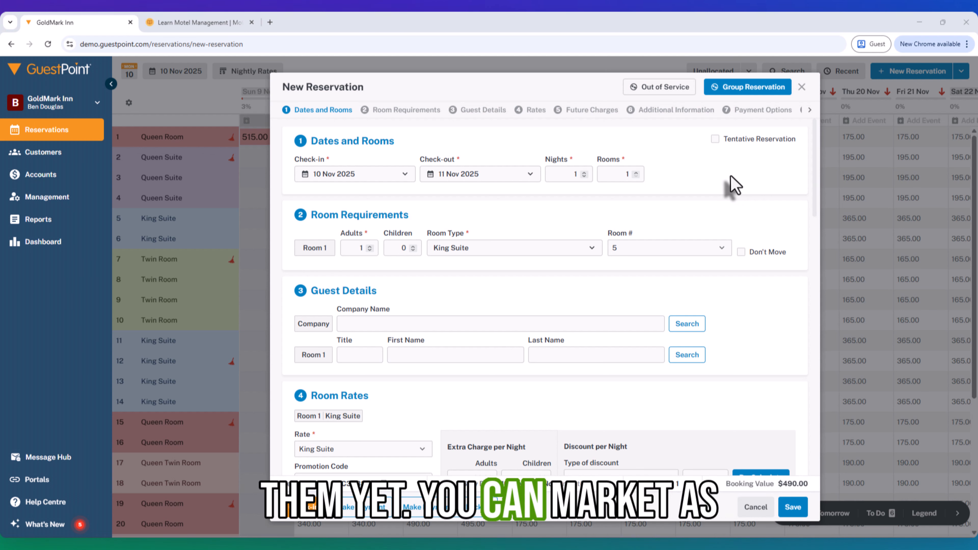
click(714, 139)
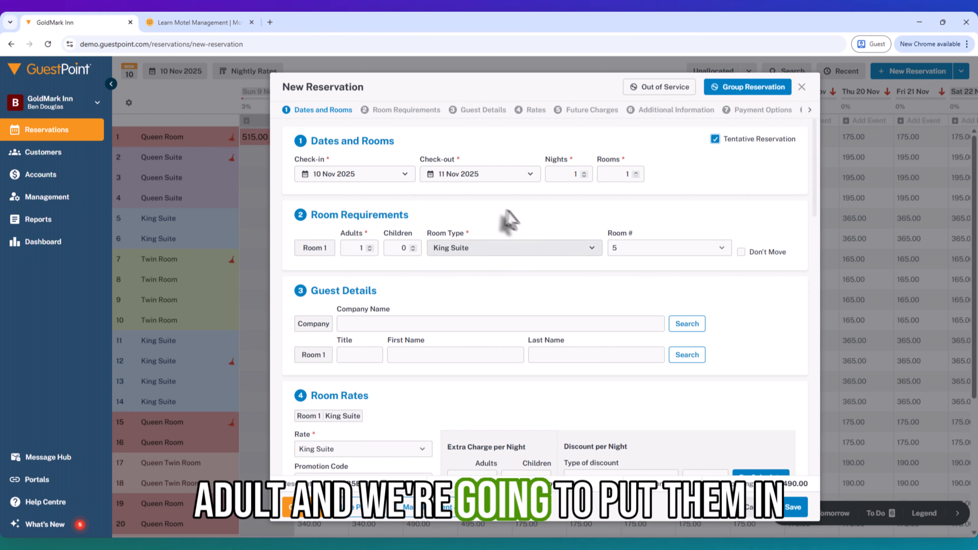
click(636, 251)
click(630, 274)
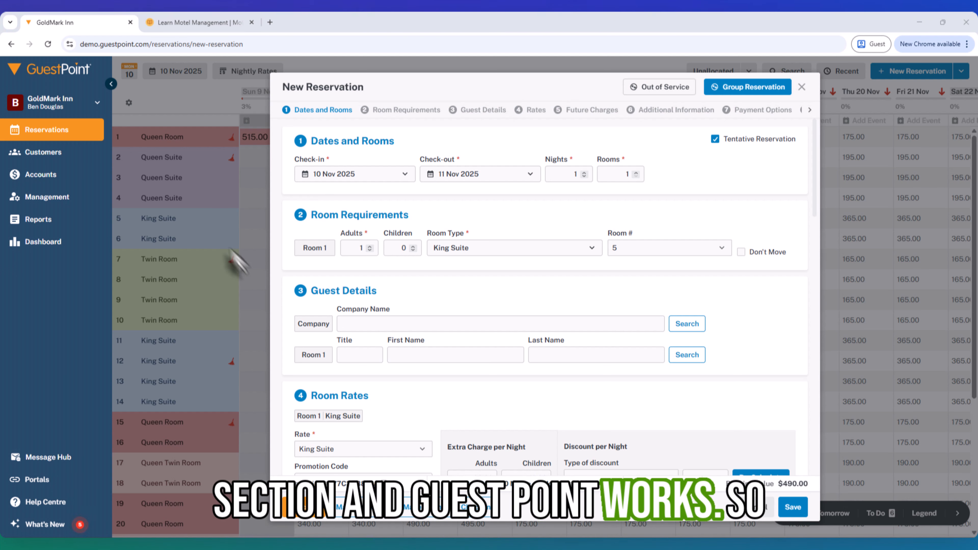
- Replace the typed 'New Company' with Meredith Lines chosen from the company suggestions
text(N)
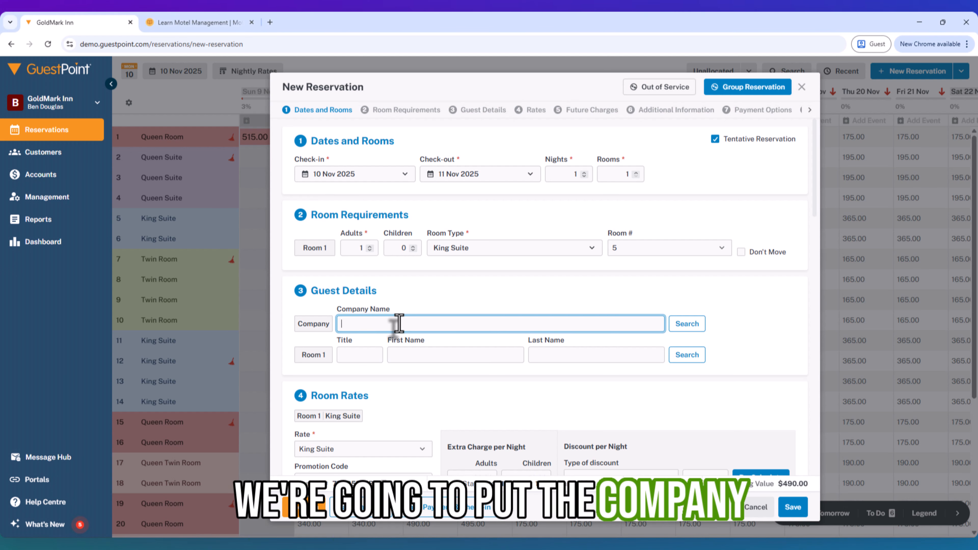
text(ew Company)
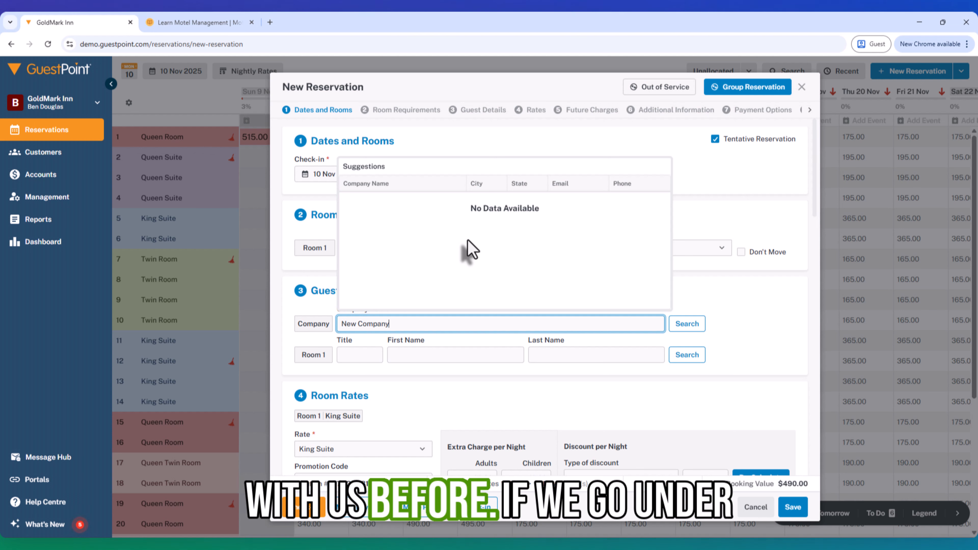
triple_click(357, 323)
text(M)
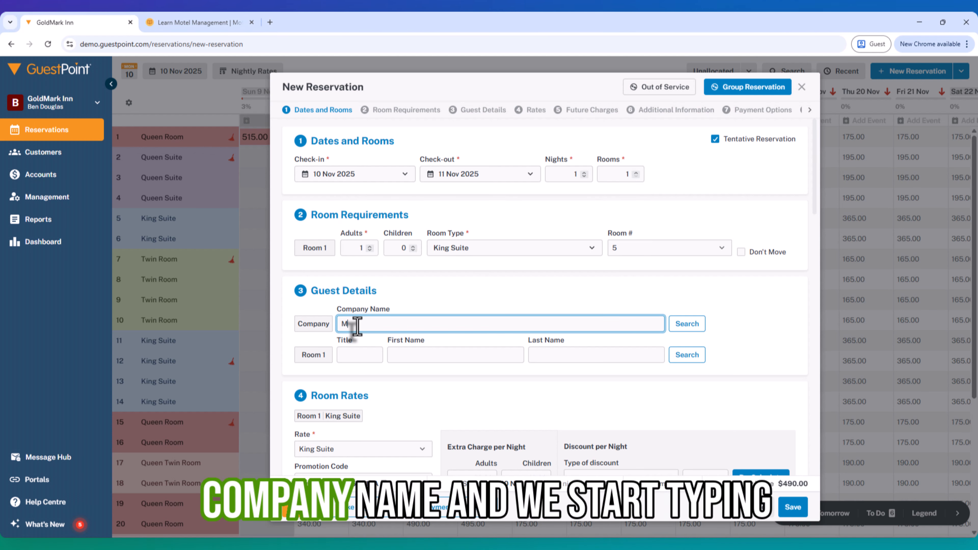
text(e)
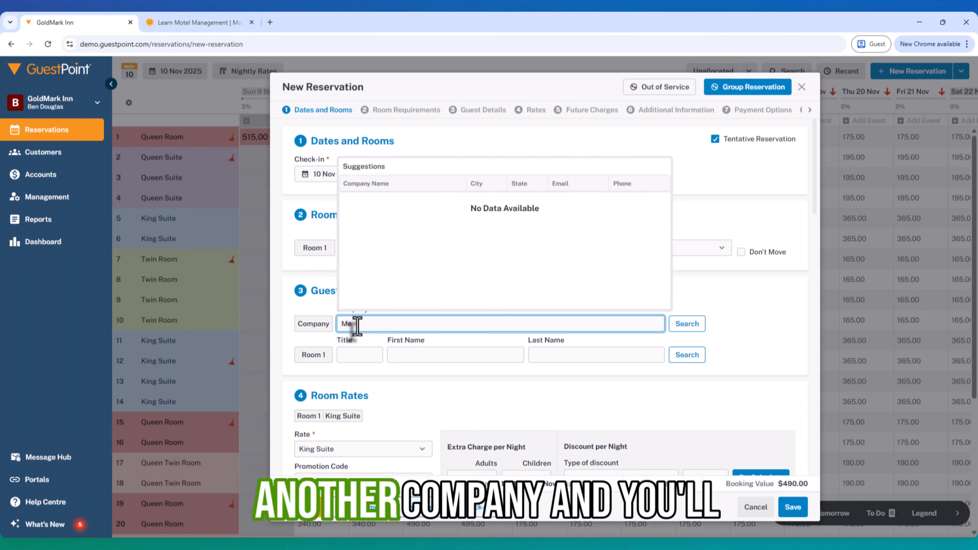
text(redith Lines)
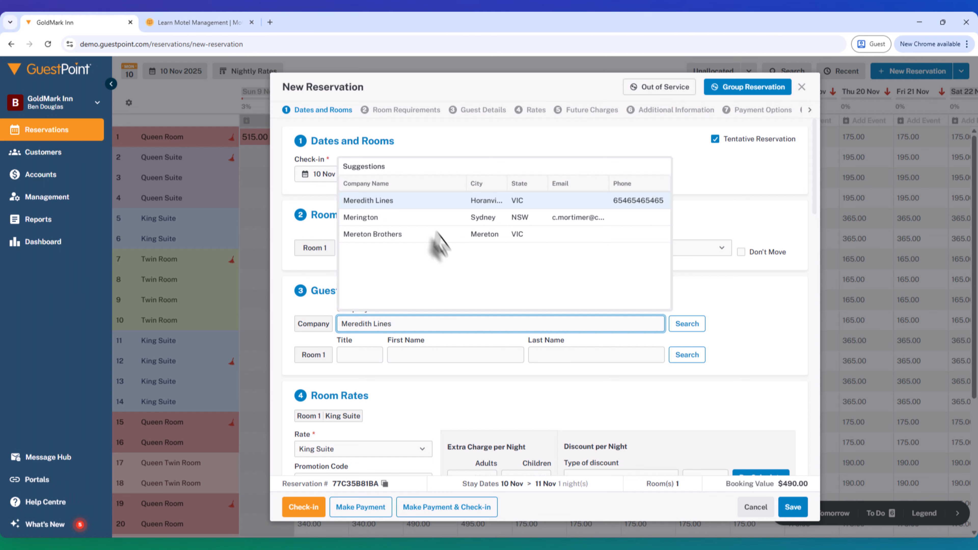
click(426, 358)
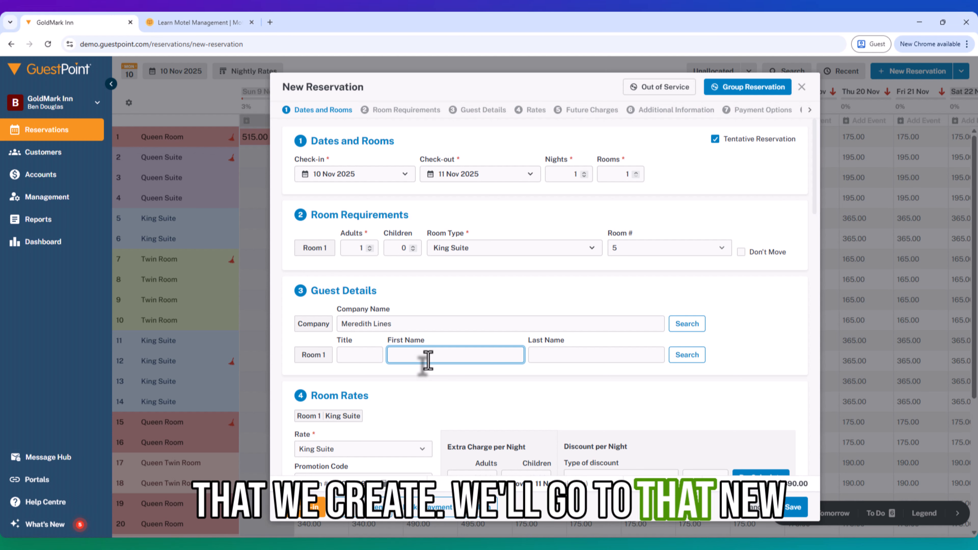
drag(460, 322, 340, 325)
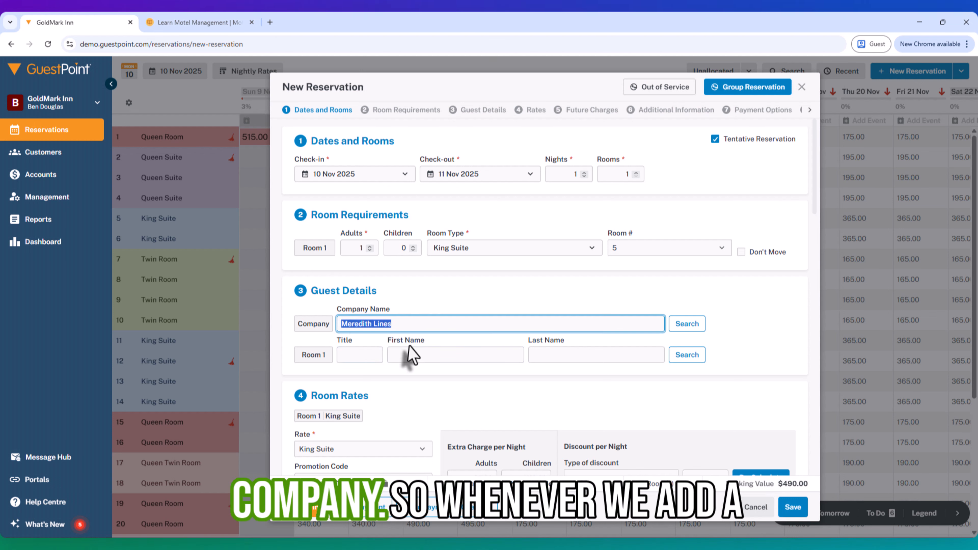
click(410, 355)
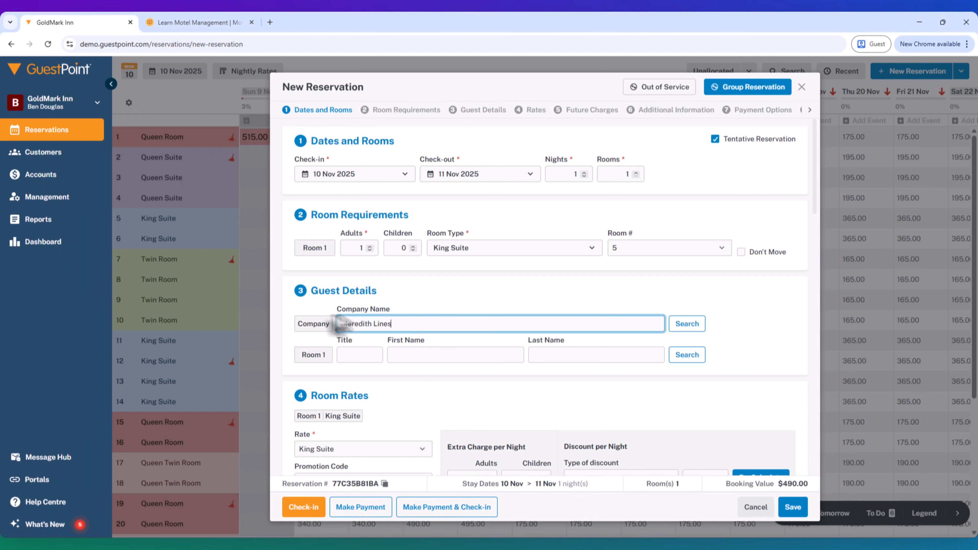
- Set the company to New Company and link the guest's existing profile by first and last name
key(ctrl+a)
text(N)
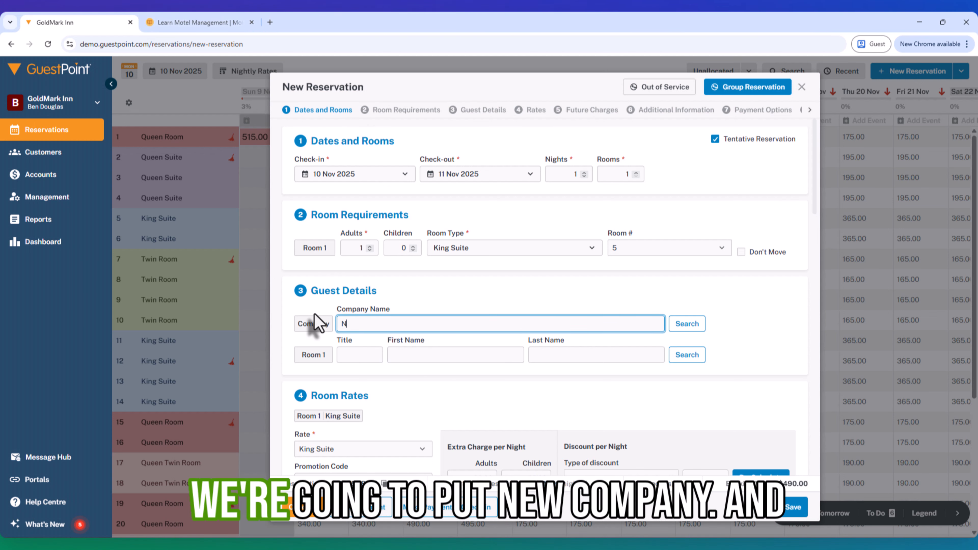
text(ew Com)
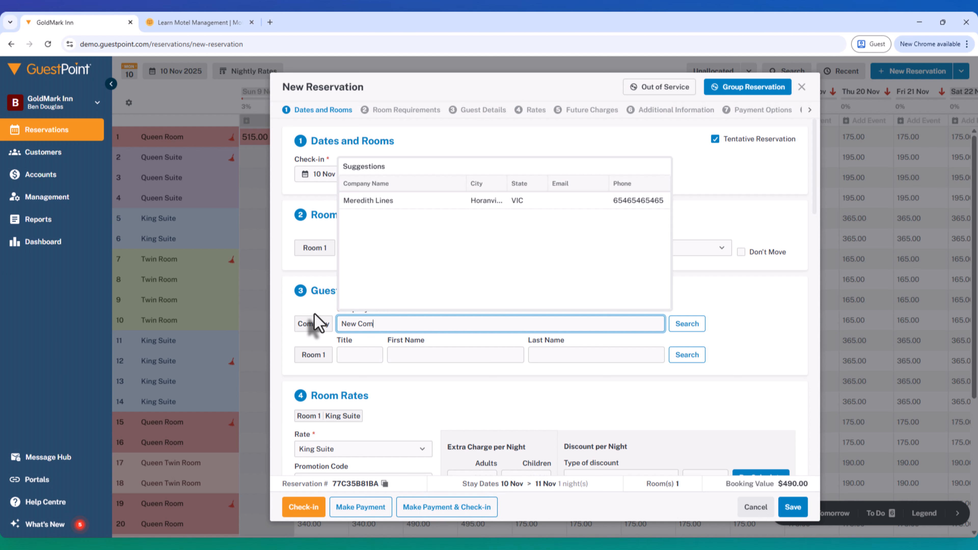
text(pany)
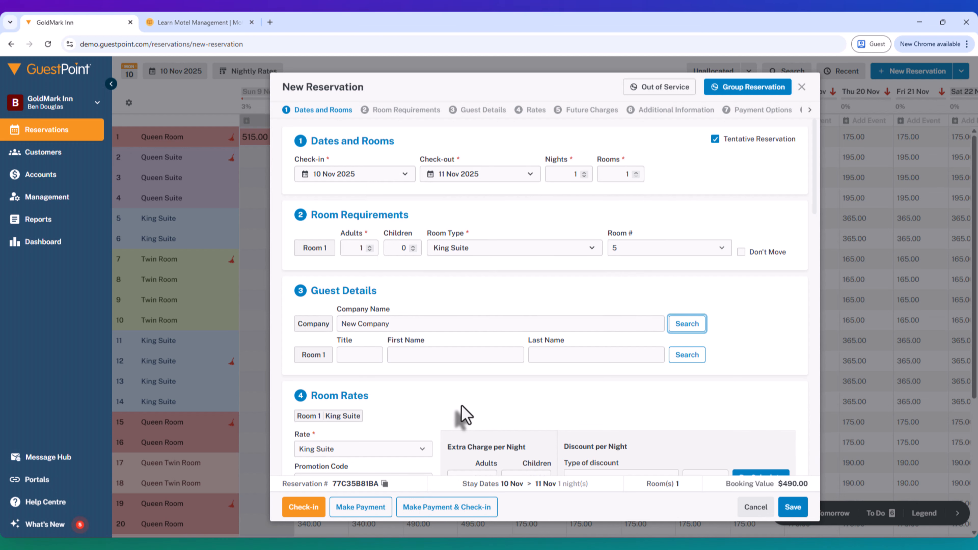
click(457, 355)
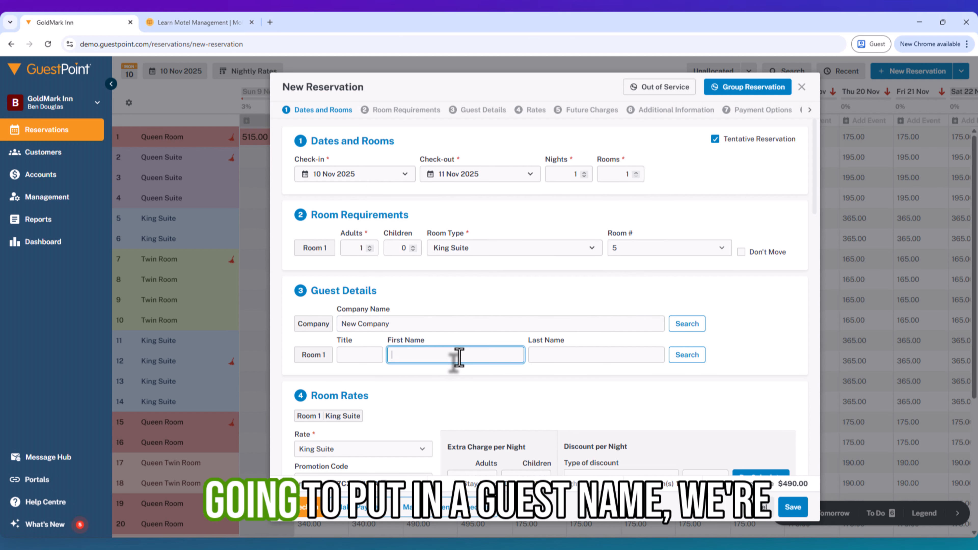
key(Tab)
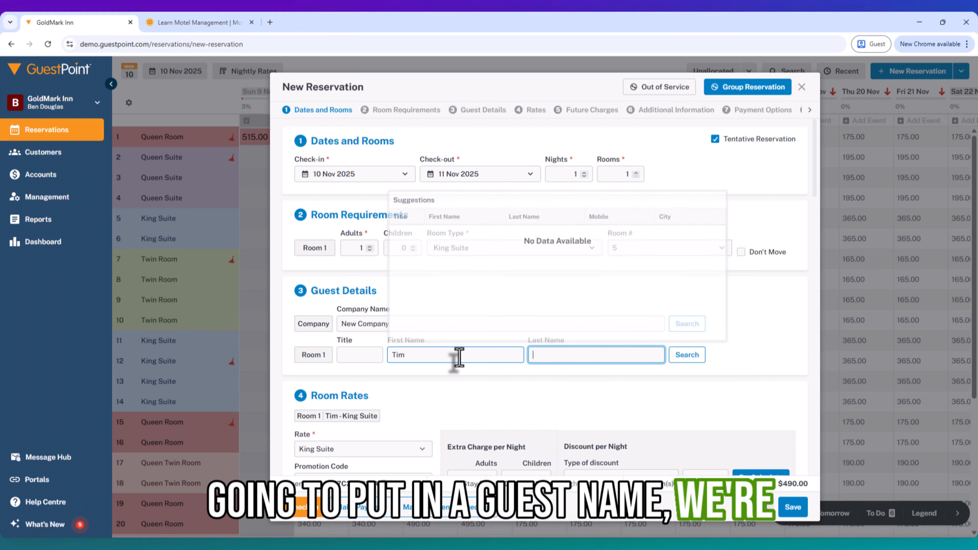
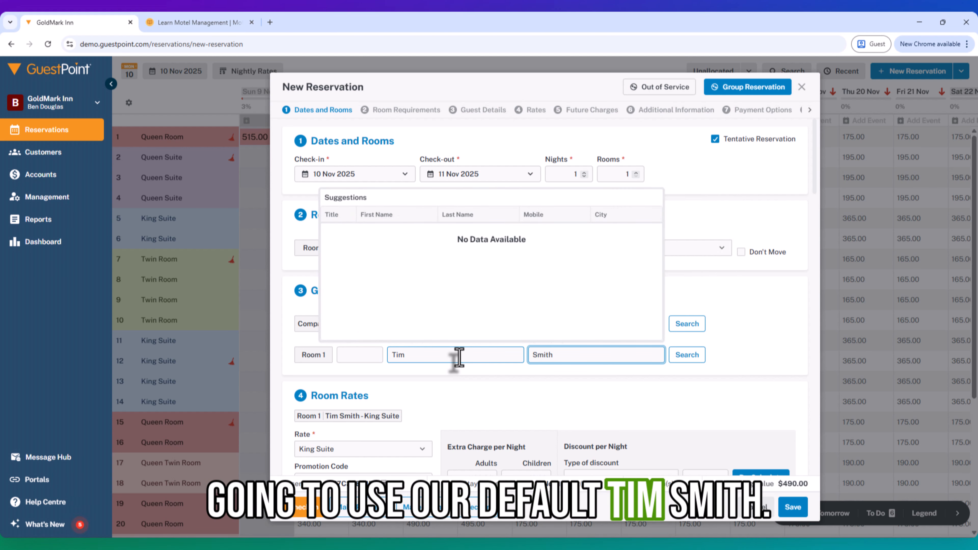
click(396, 234)
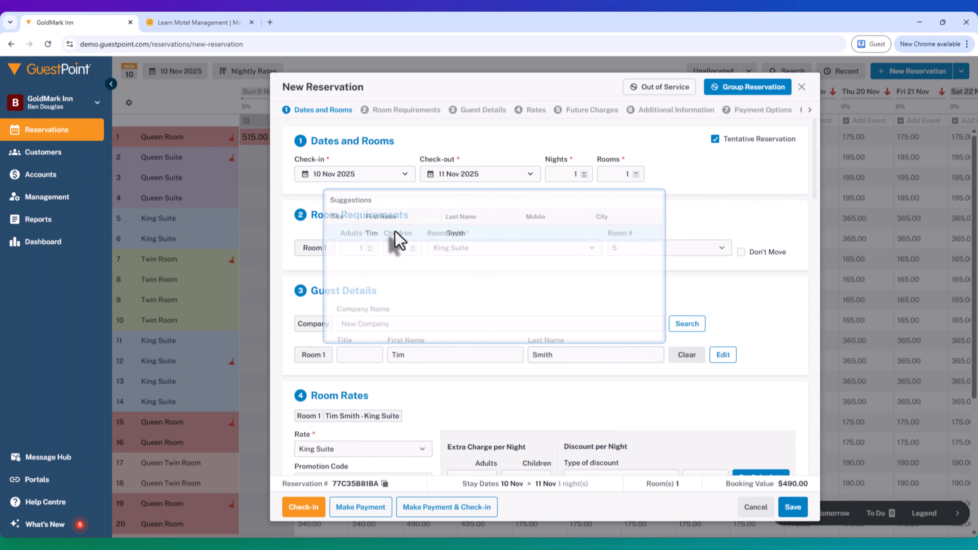
click(512, 323)
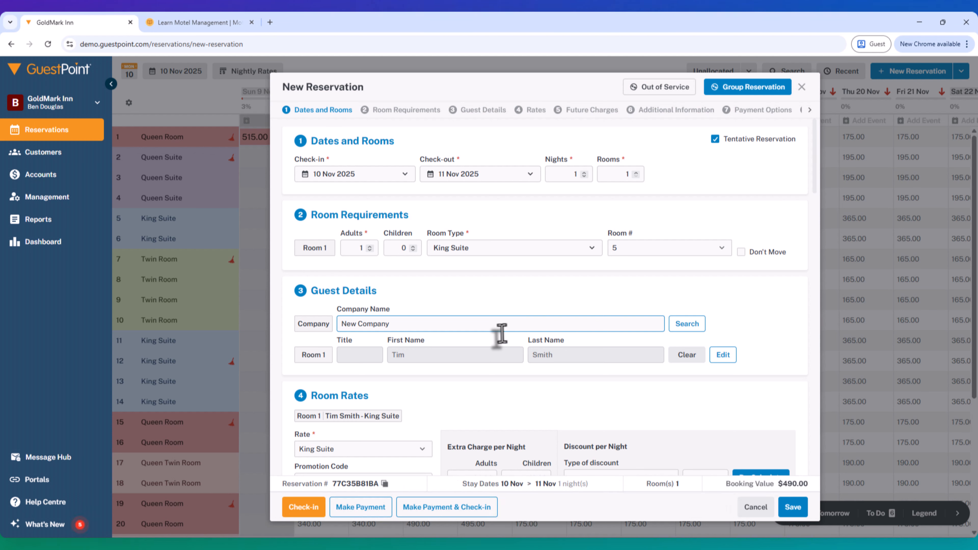
triple_click(371, 324)
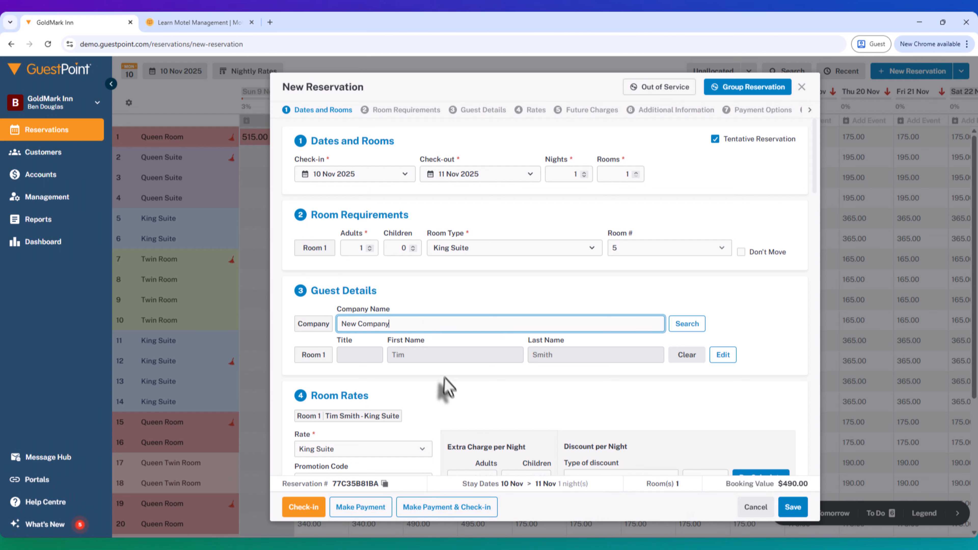
- Review the guest's phone, mobile, postal address and email fields
scroll(447, 387, down, 6)
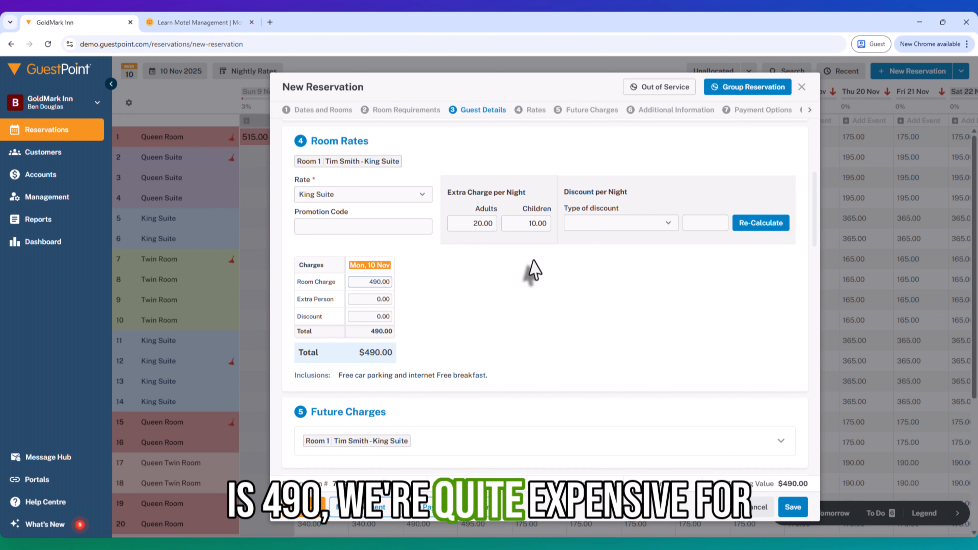
scroll(581, 293, down, 4)
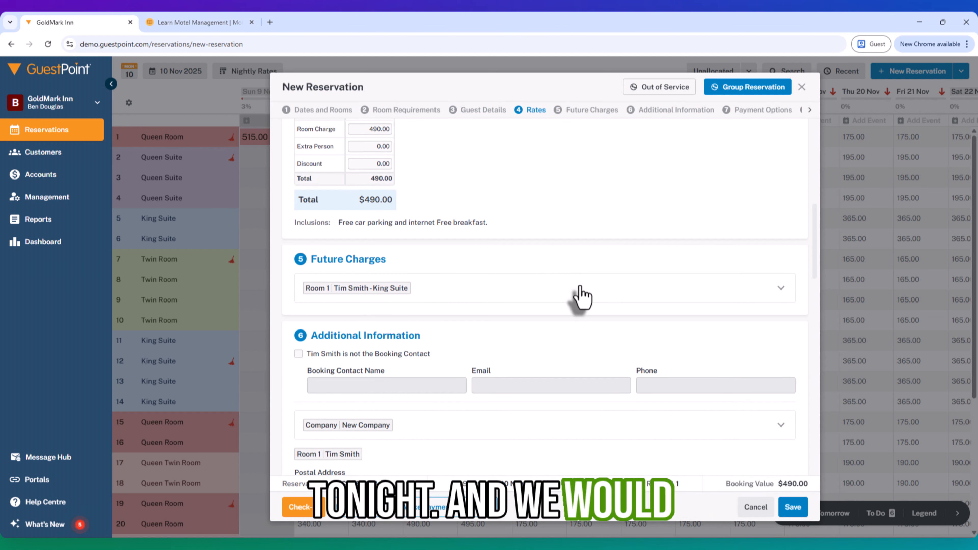
scroll(578, 296, down, 5)
scroll(546, 306, down, 1)
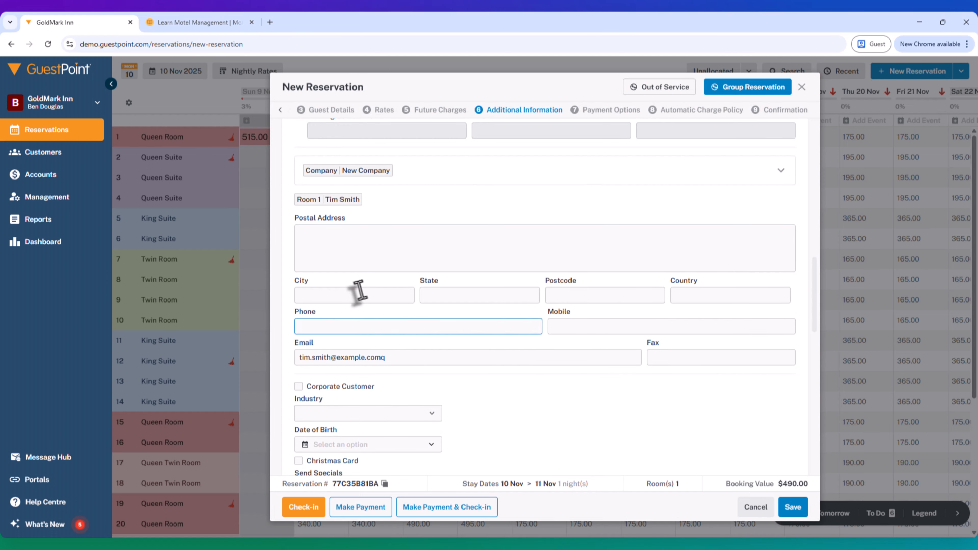
click(328, 324)
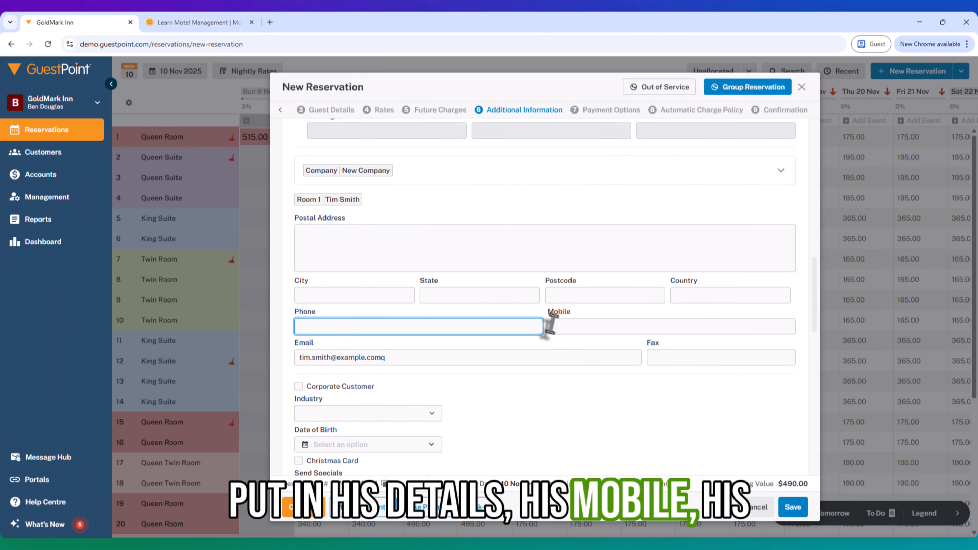
click(560, 328)
click(319, 249)
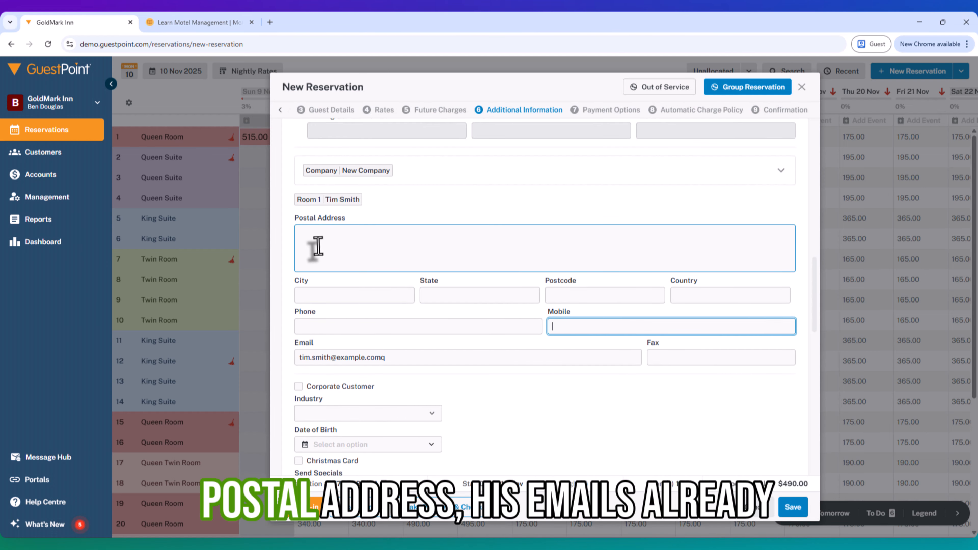
click(407, 355)
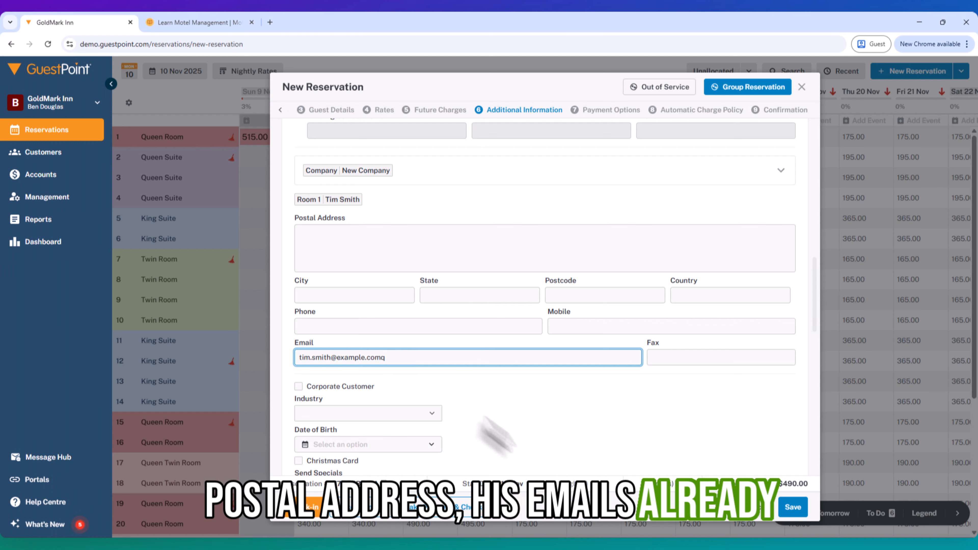
- Set the guest's expected arrival time to 8:00 PM
scroll(508, 445, down, 2)
scroll(426, 414, down, 2)
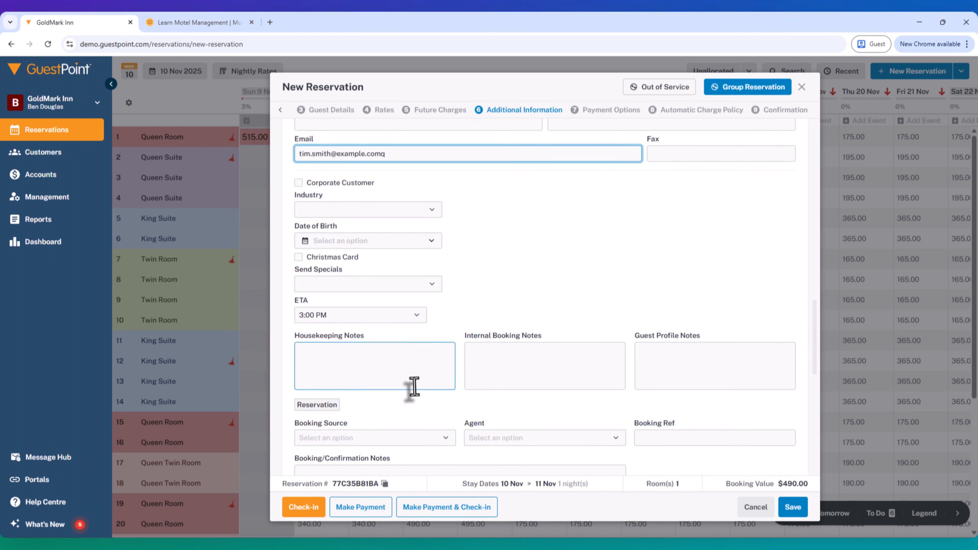
click(330, 319)
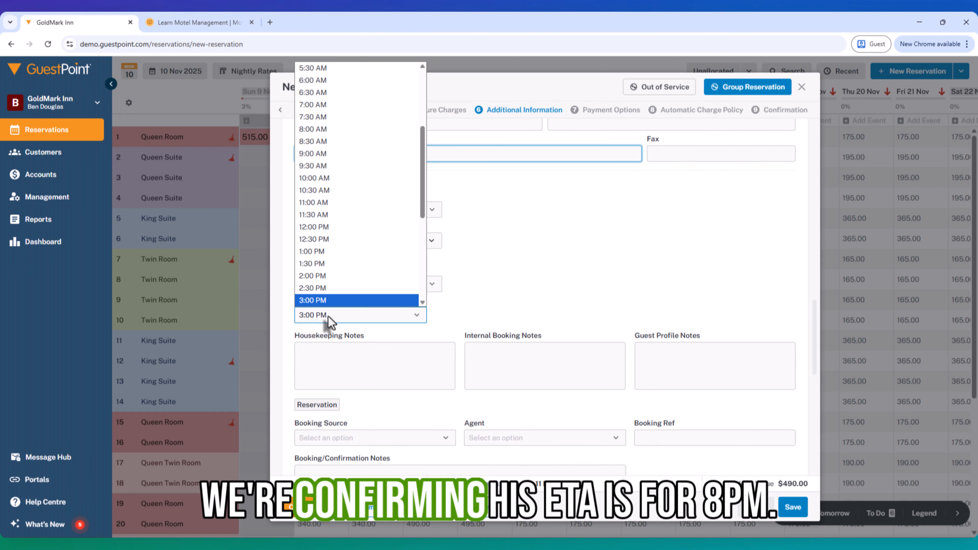
scroll(349, 289, down, 5)
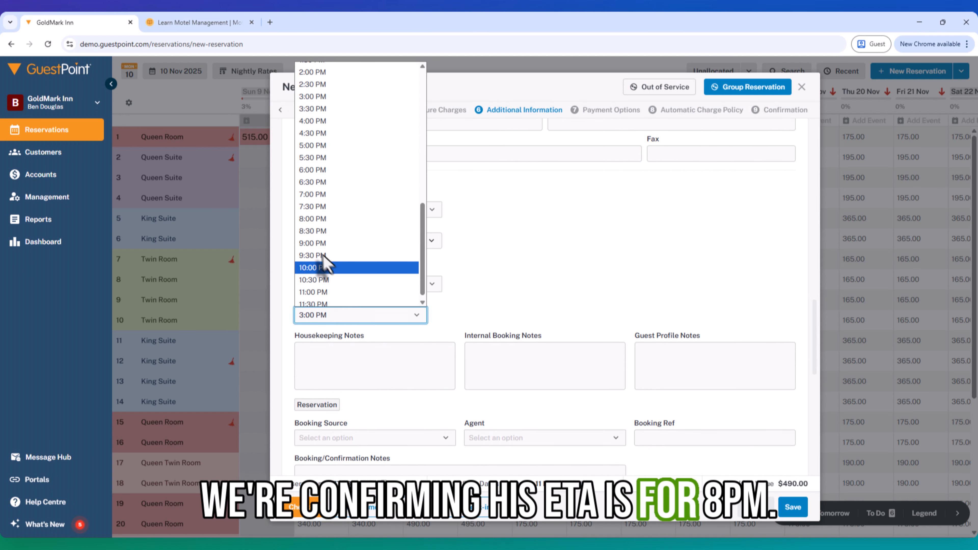
click(337, 219)
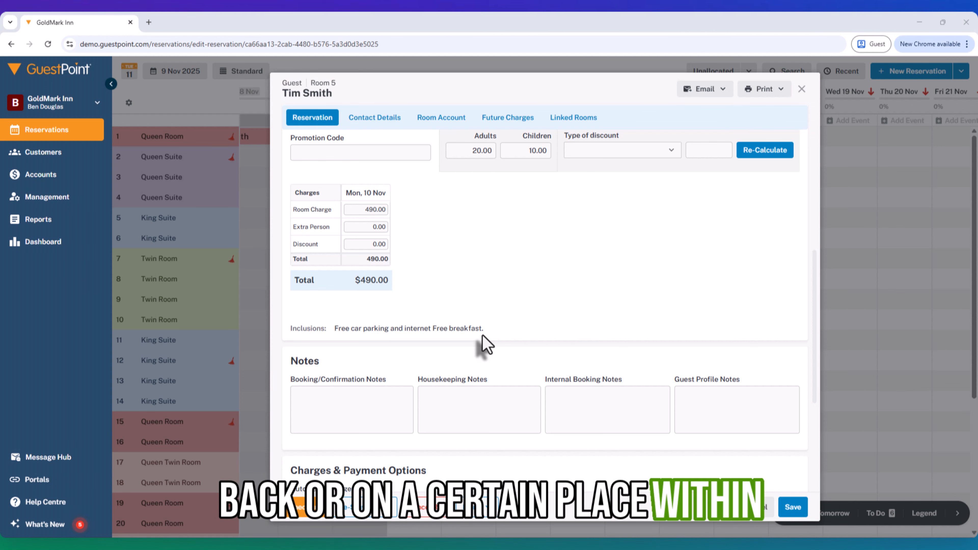
- Add the internal booking note 'RO to Company A/c'
click(708, 404)
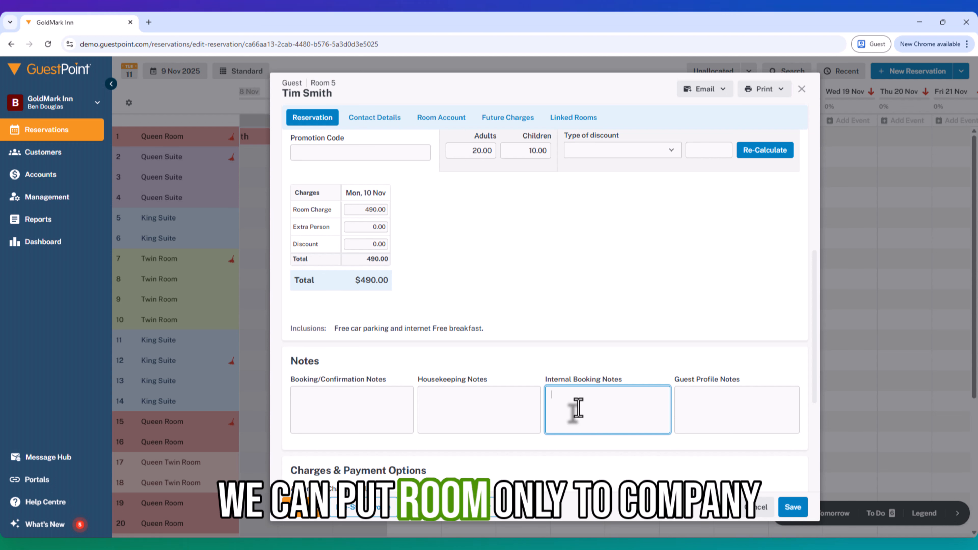
text(RO to)
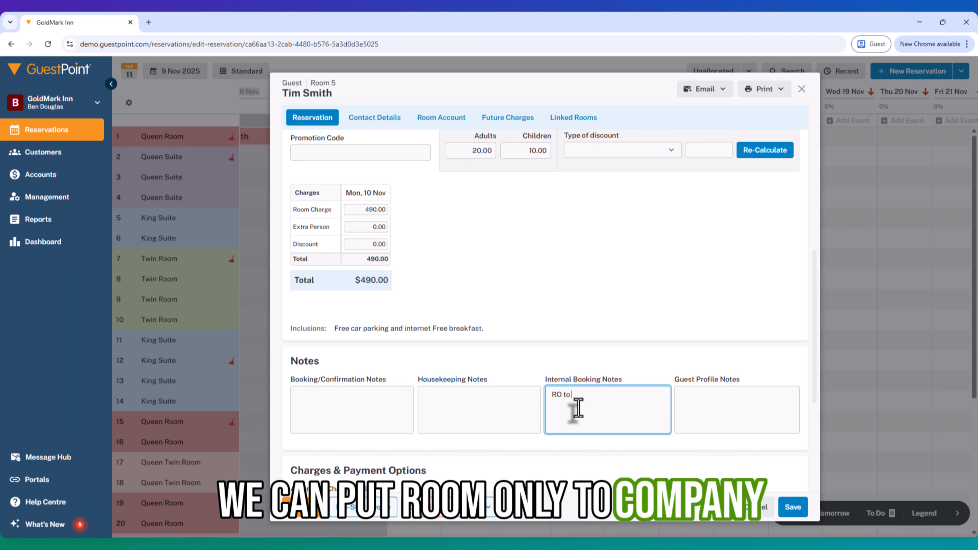
text( Company A/c)
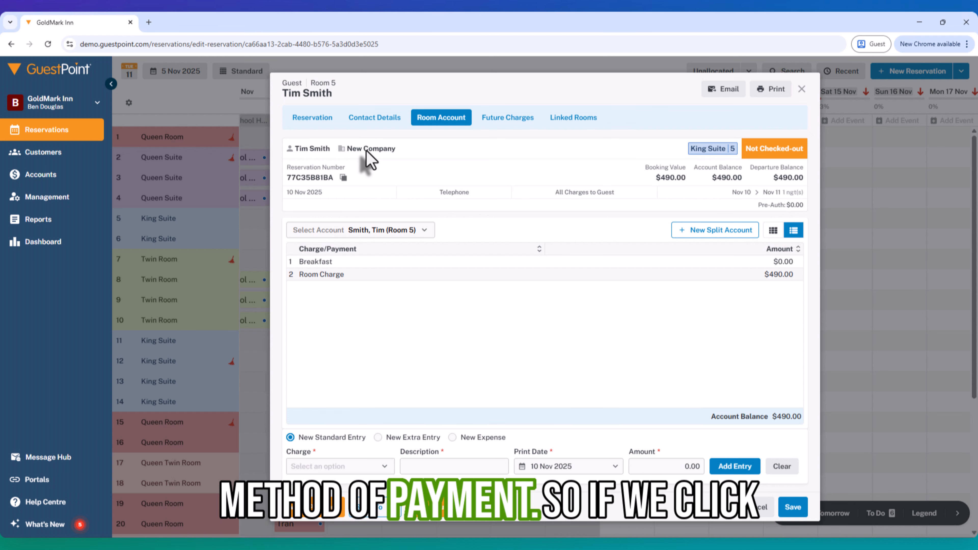
- Open the Send To options on the room account
click(371, 514)
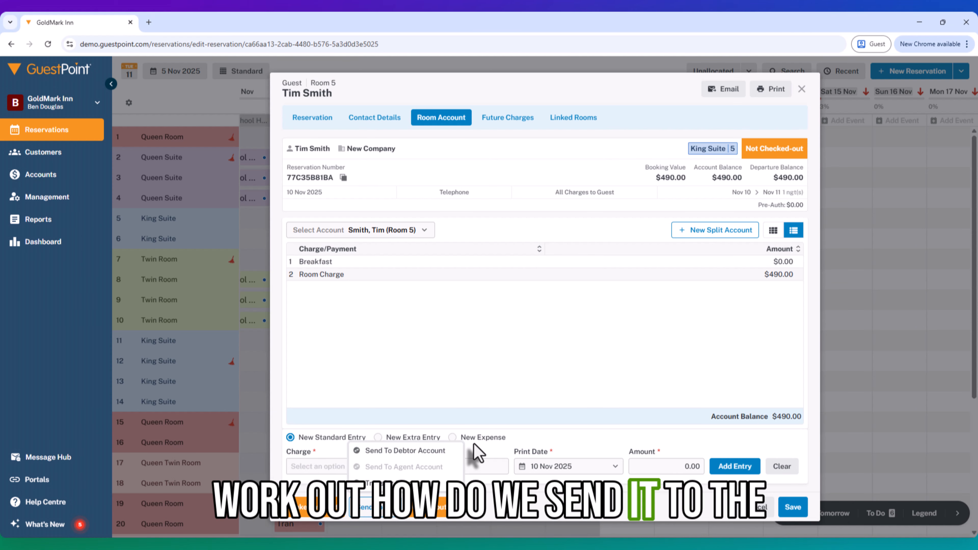
click(377, 452)
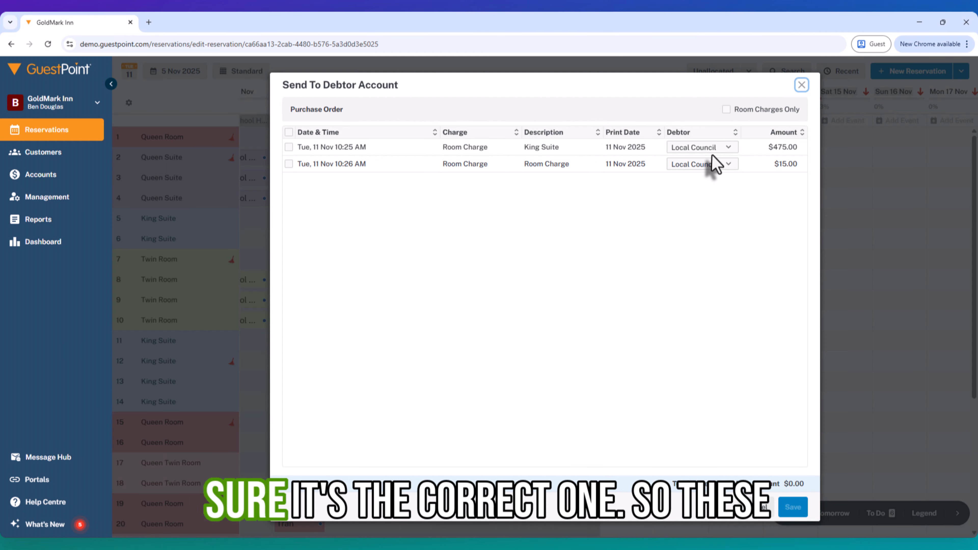
click(702, 149)
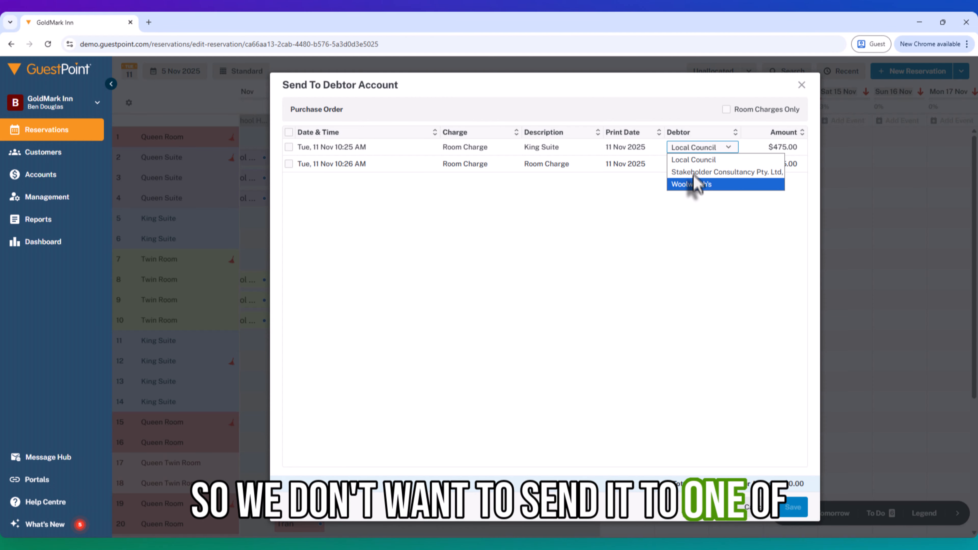
click(691, 247)
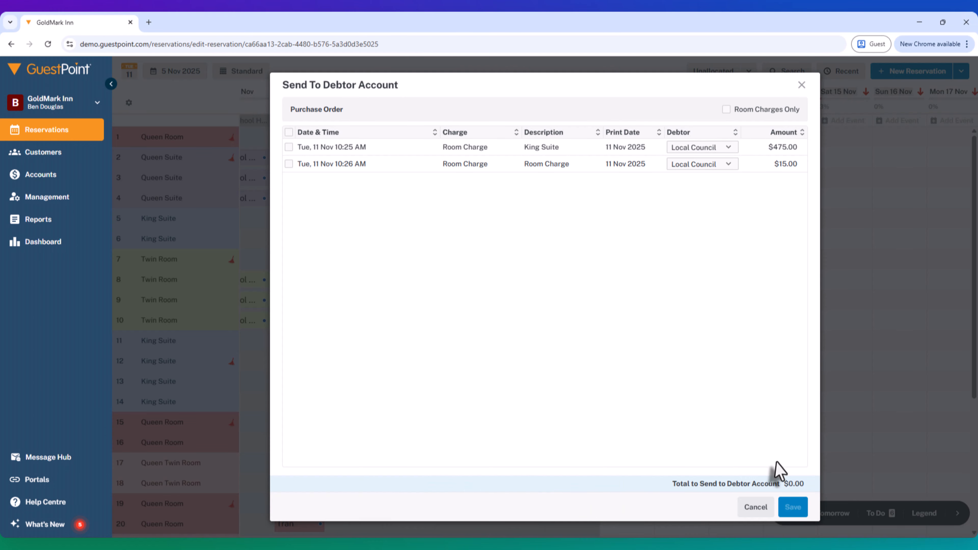
click(753, 510)
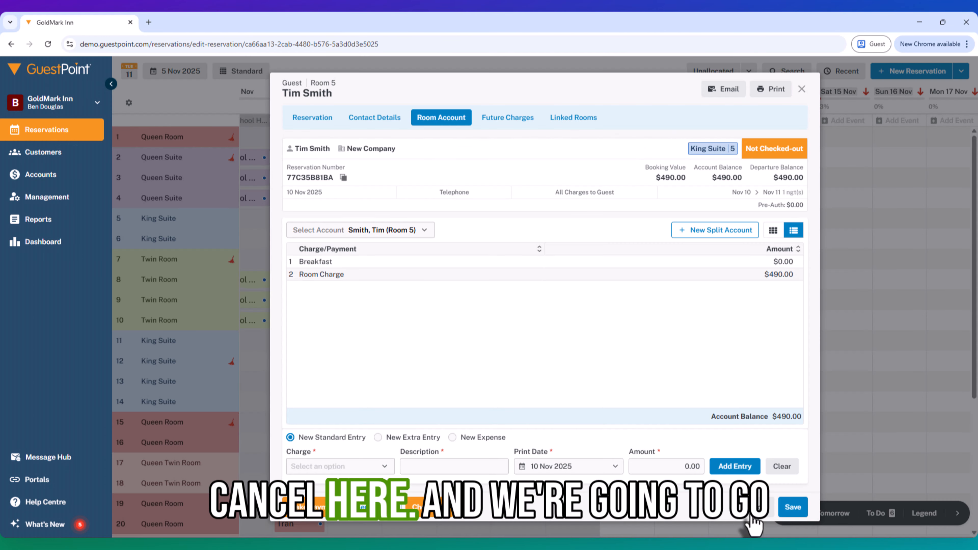
- Tick Allow Debtor Invoices on New Company, save, and return to the room account
click(359, 121)
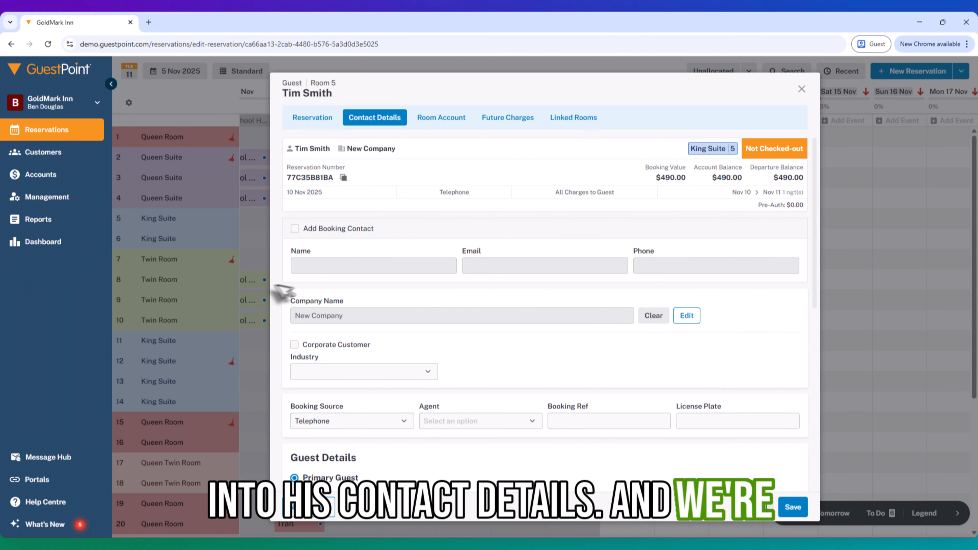
click(686, 315)
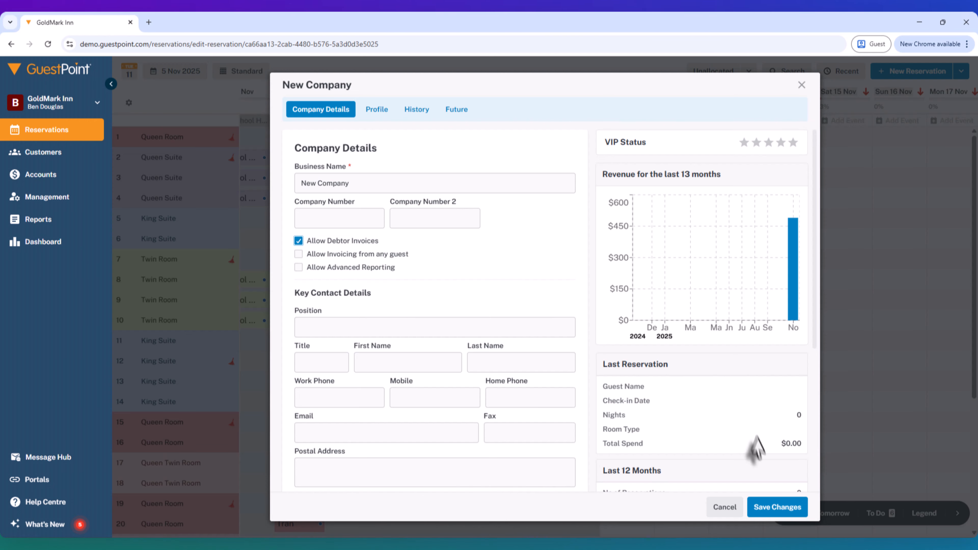
click(777, 507)
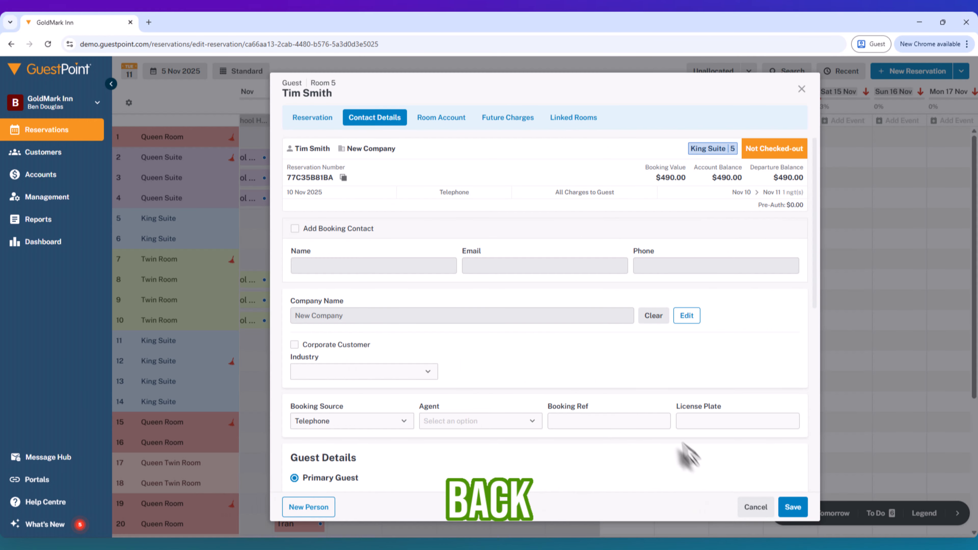
click(620, 420)
click(424, 127)
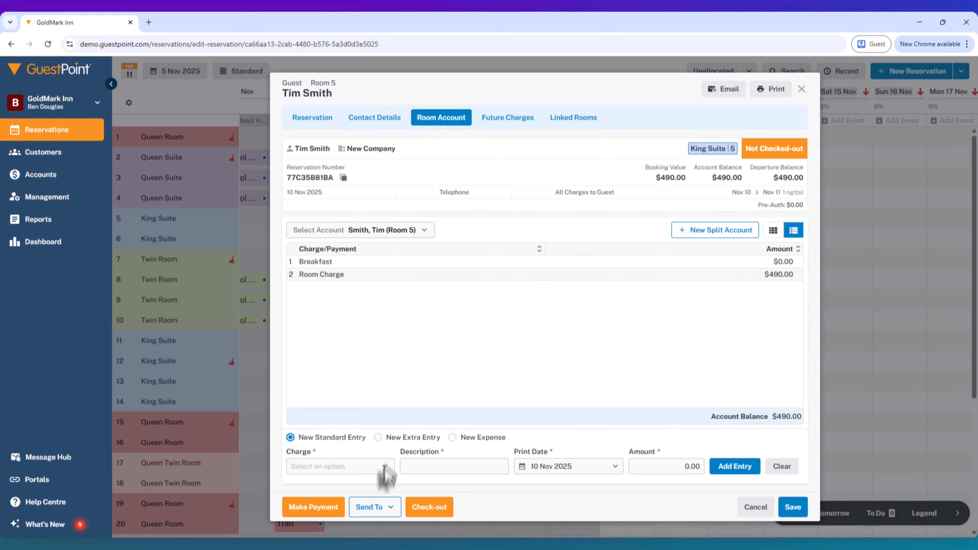
- Begin sending the room charges to a debtor account, check the King Suite debtor, then cancel
click(373, 507)
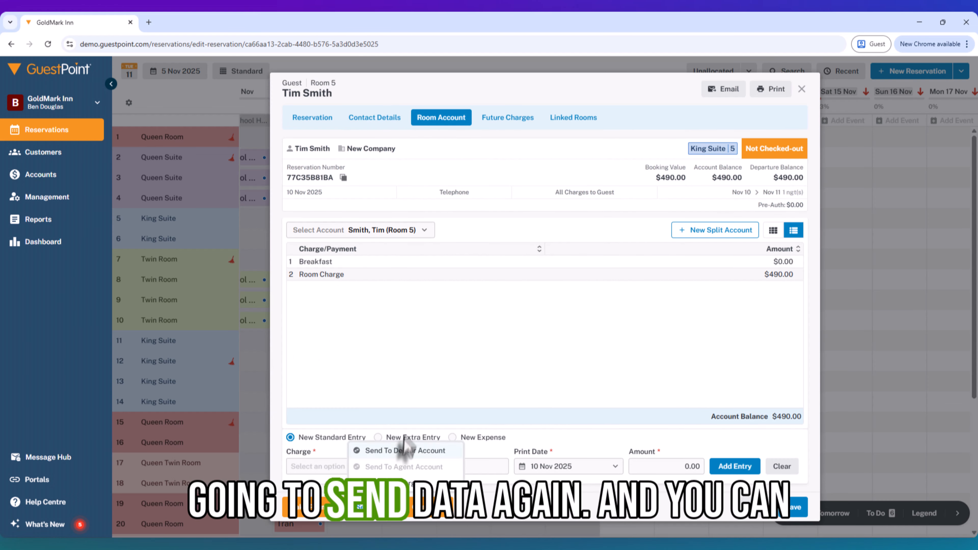
click(393, 452)
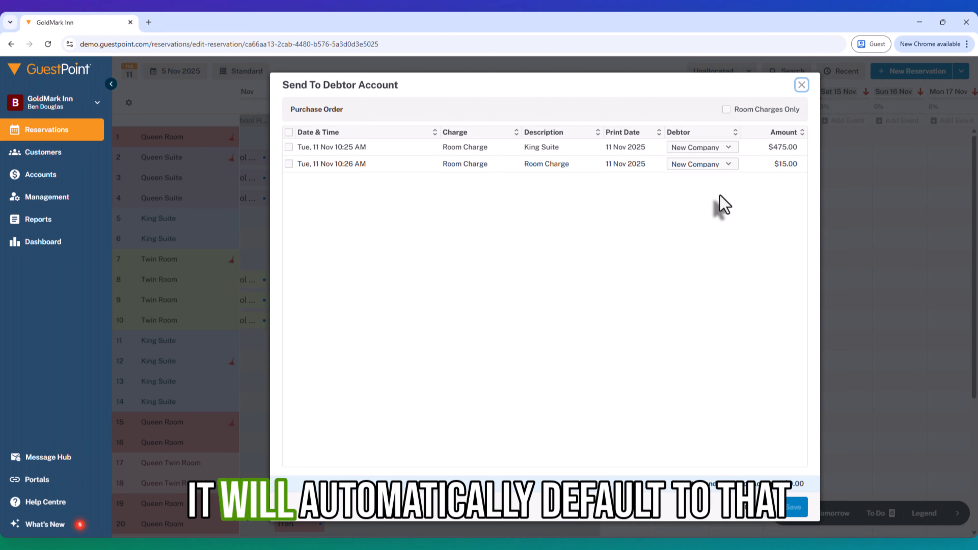
click(698, 150)
click(720, 152)
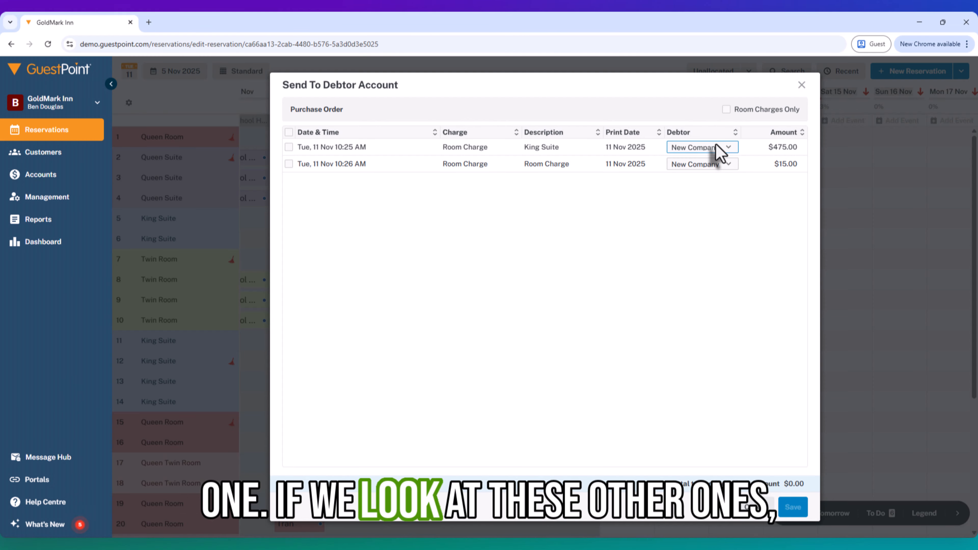
click(701, 148)
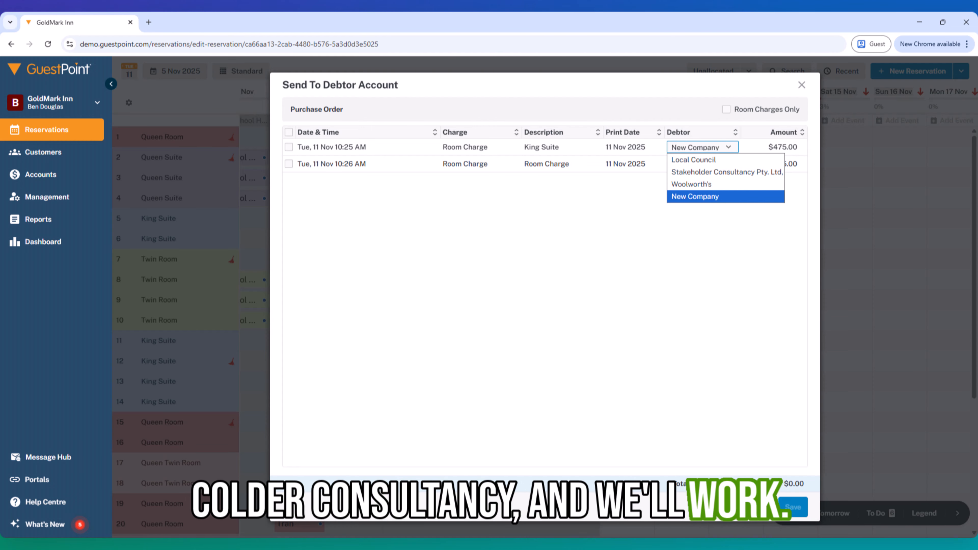
click(749, 511)
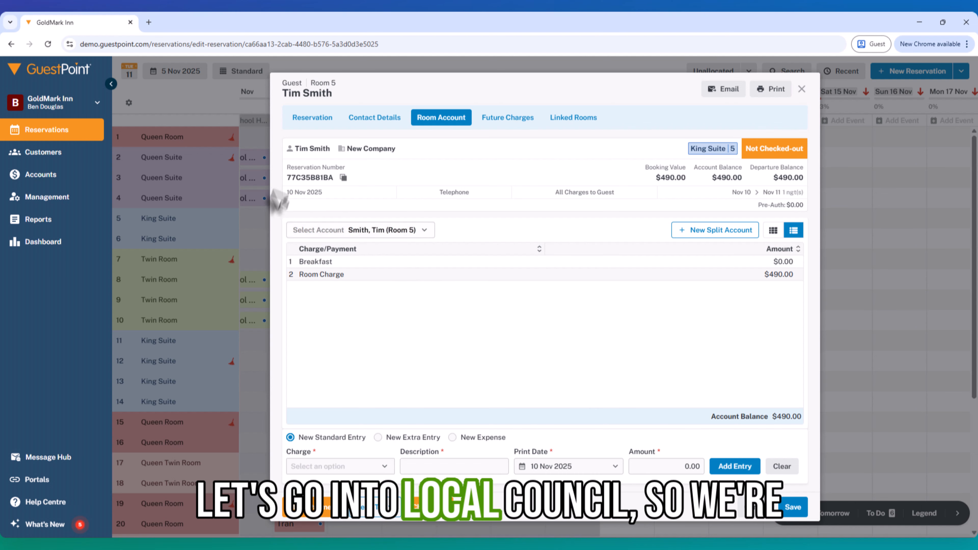
- Swap the company to Local Council, view its details, and return to the reservations chart
click(395, 118)
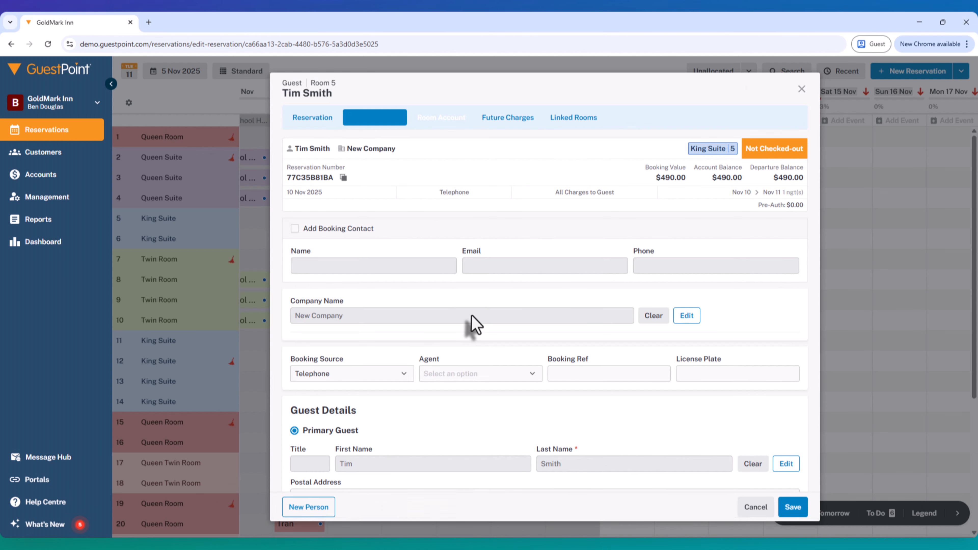
click(651, 316)
click(528, 315)
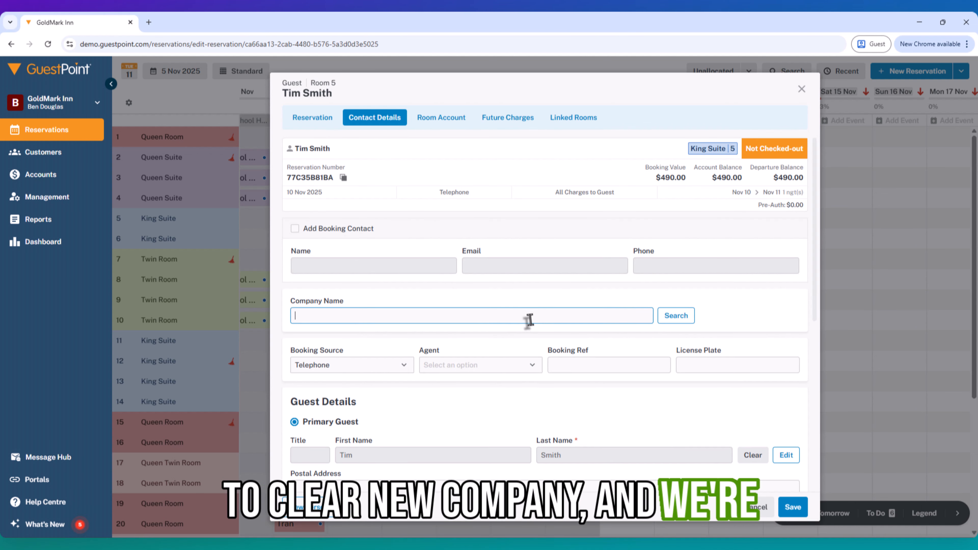
text(Local)
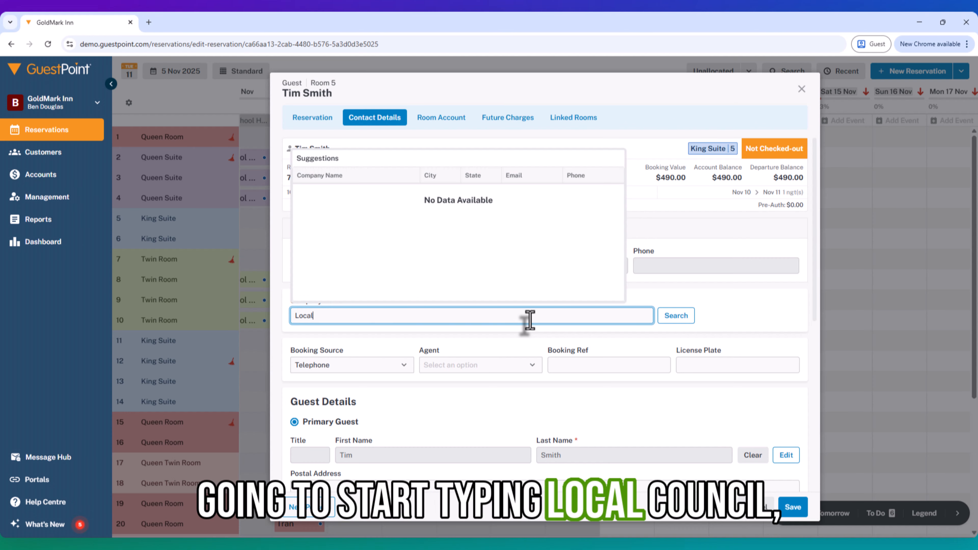
click(310, 196)
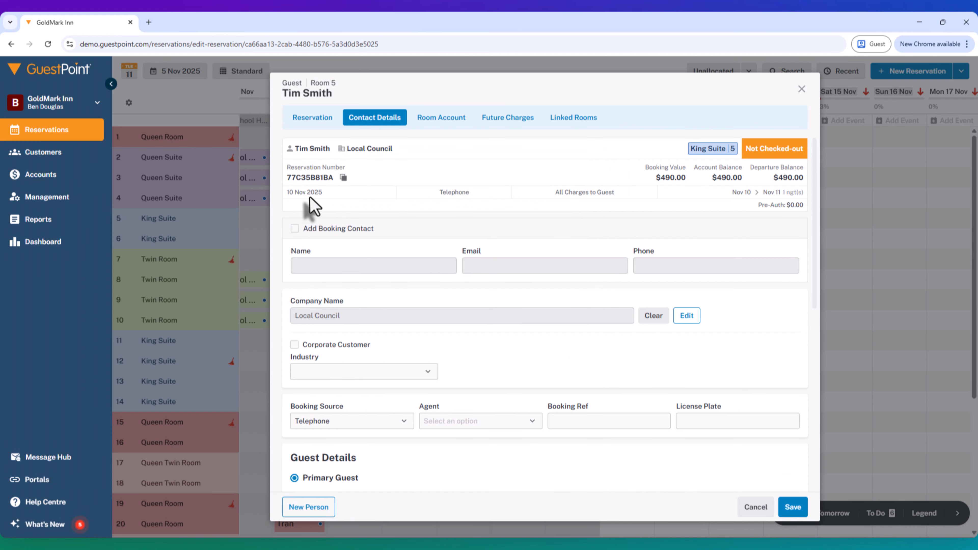
click(685, 318)
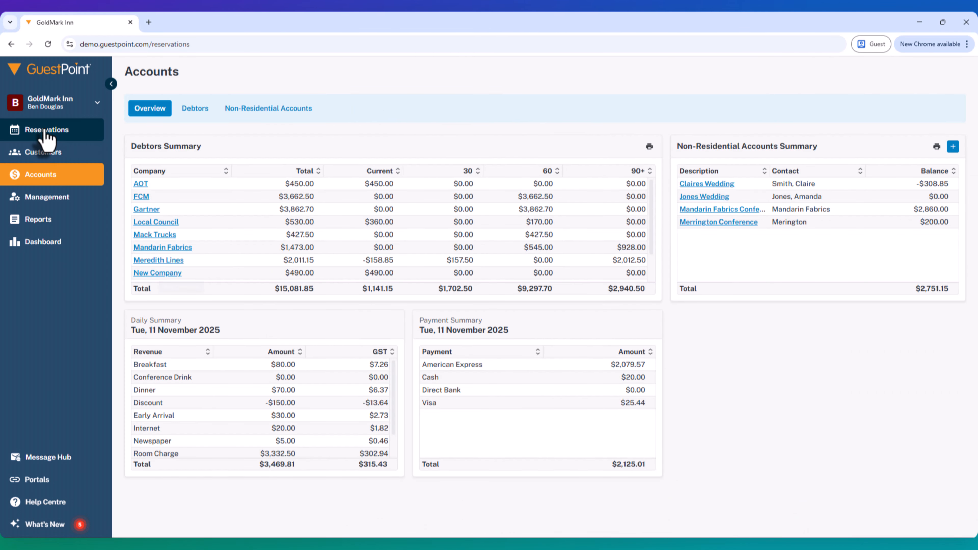
click(45, 131)
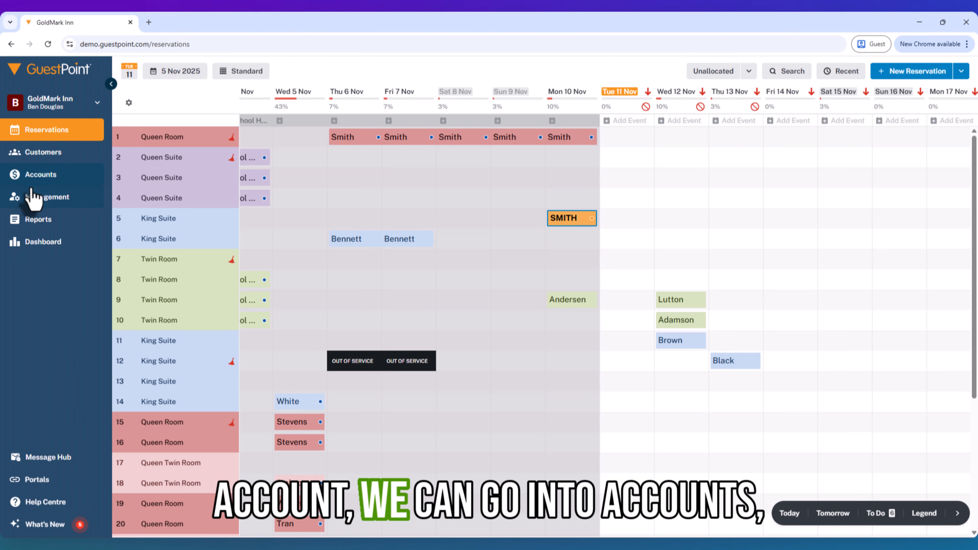
- Open New Company's debtor account from Accounts, showing $490.00 total owing
click(39, 180)
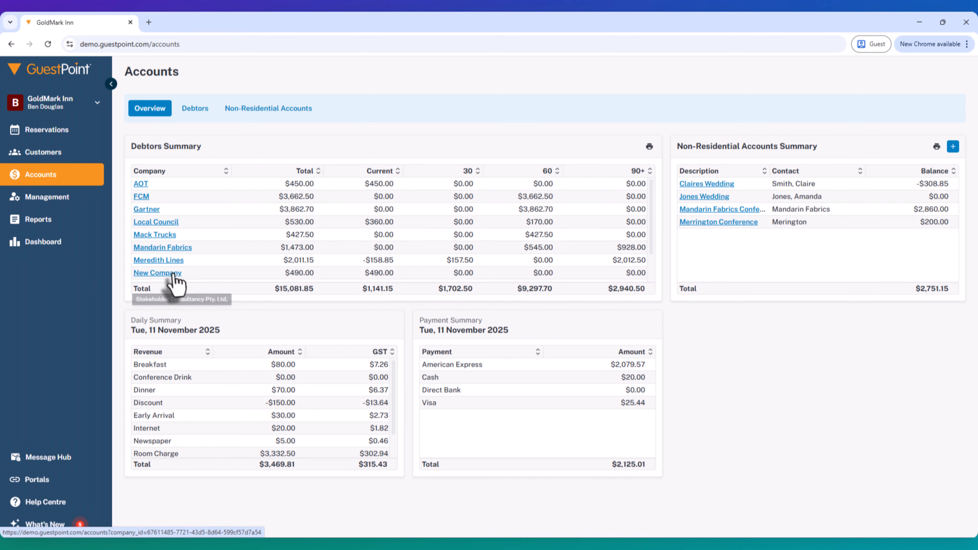
click(146, 274)
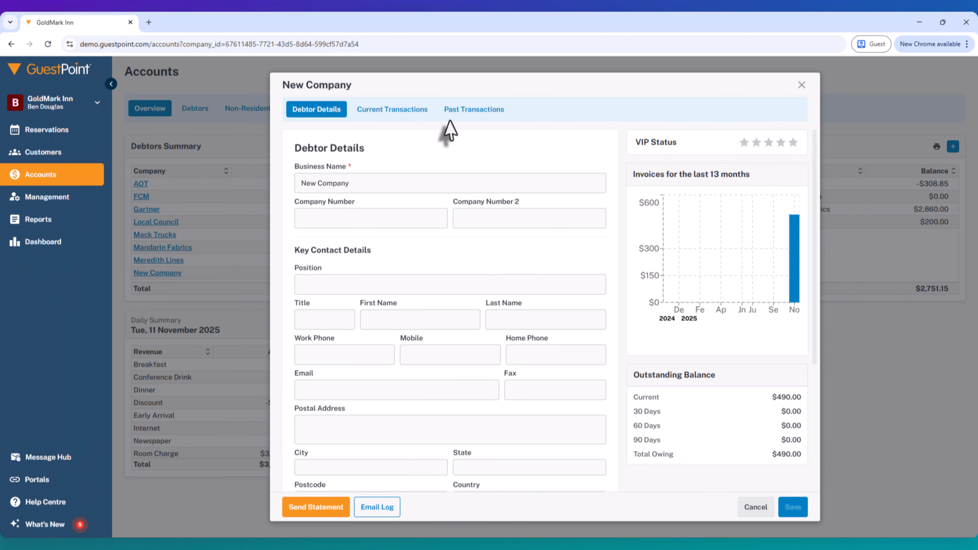
- Show New Company's current transactions, revealing the 11 Nov 2025 invoice with $490.00 due
click(394, 115)
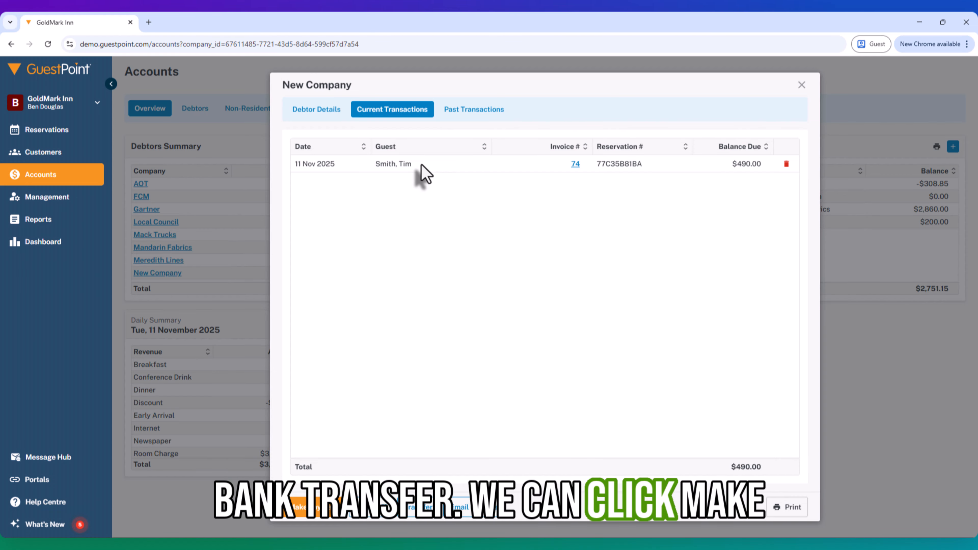
- Pay invoice 74's $490.00 by Direct Bank with a description reference, then view past transactions
click(310, 517)
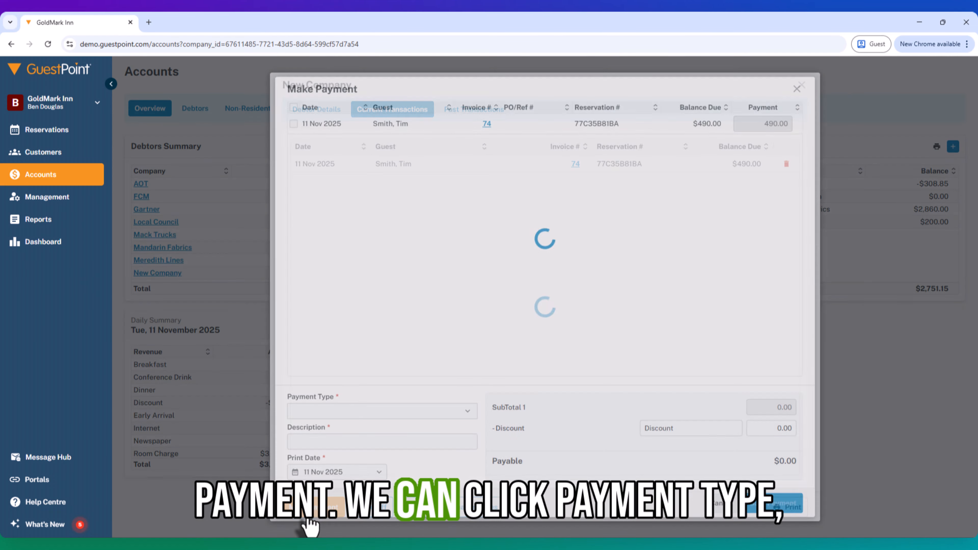
click(315, 408)
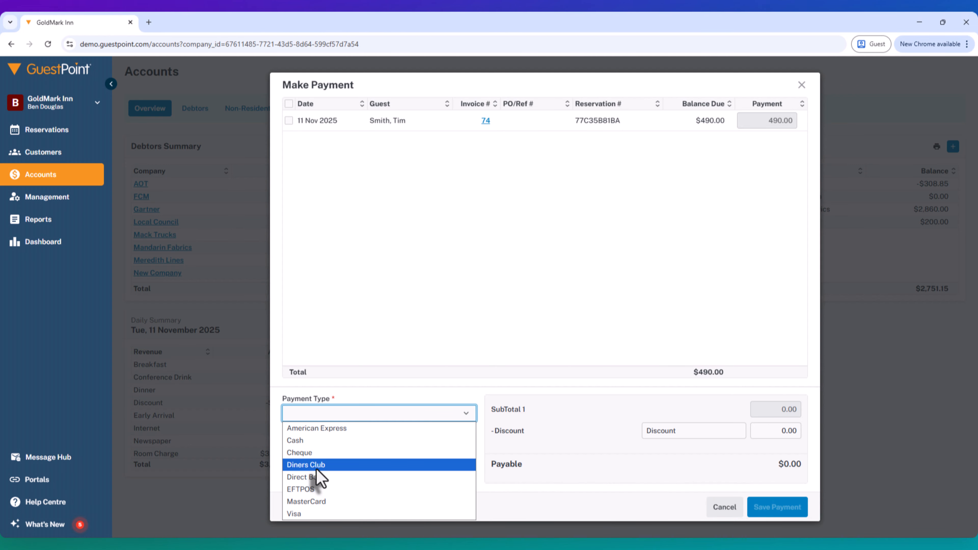
click(327, 477)
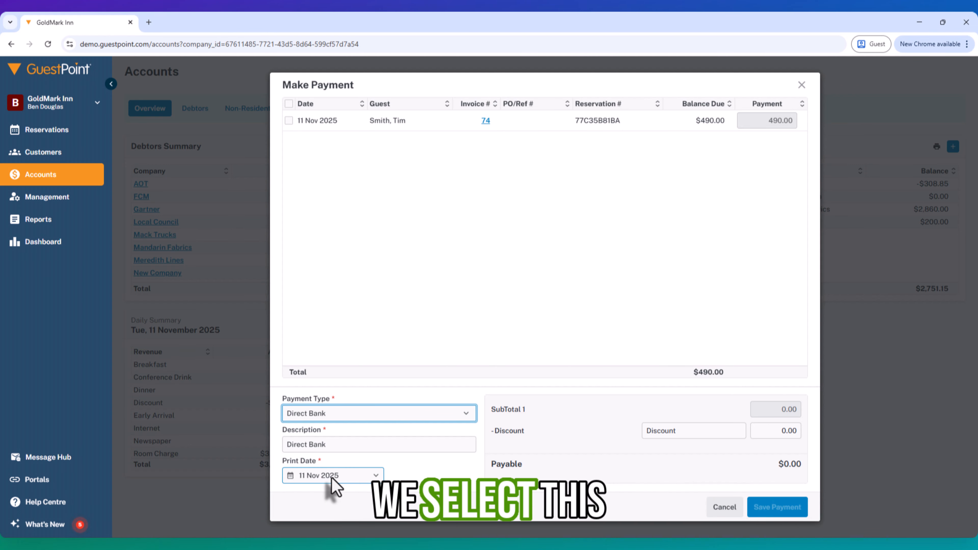
click(395, 444)
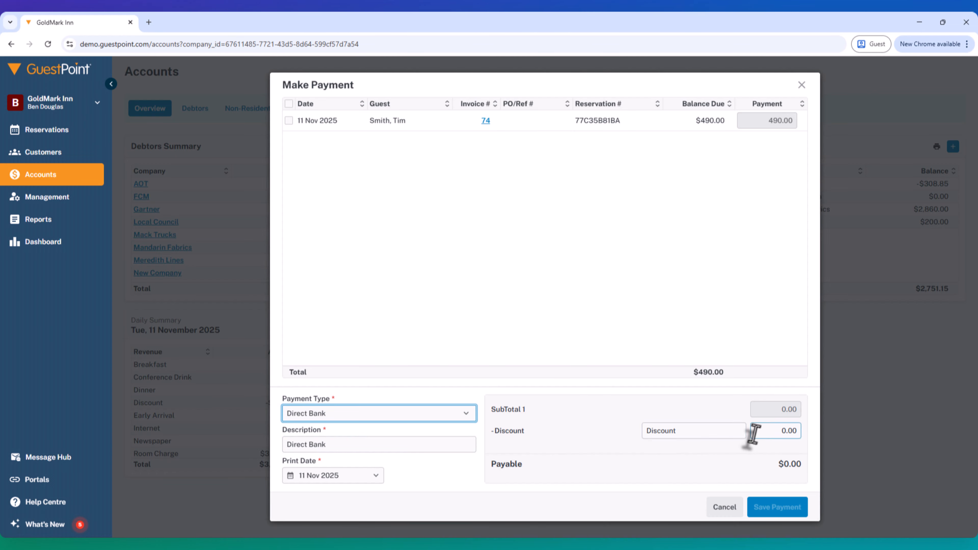
click(289, 120)
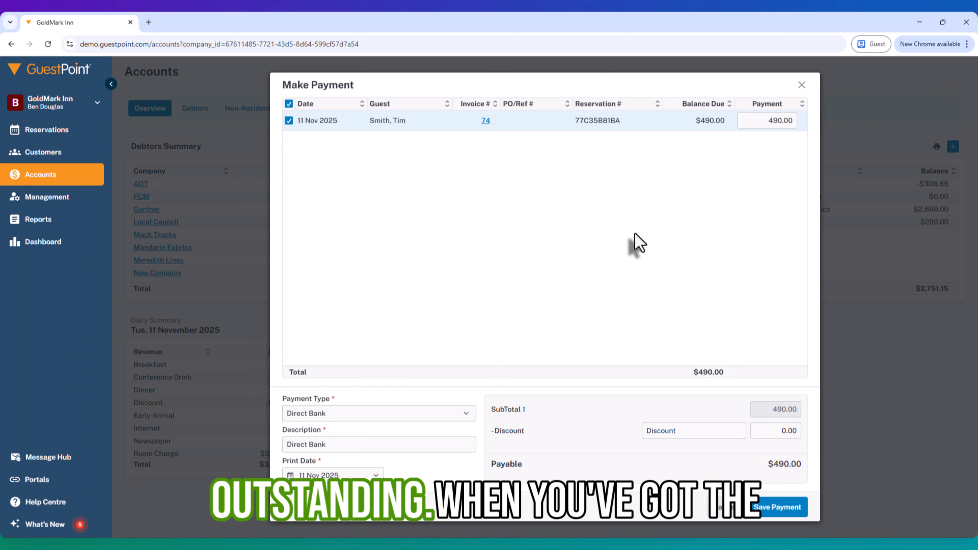
click(348, 445)
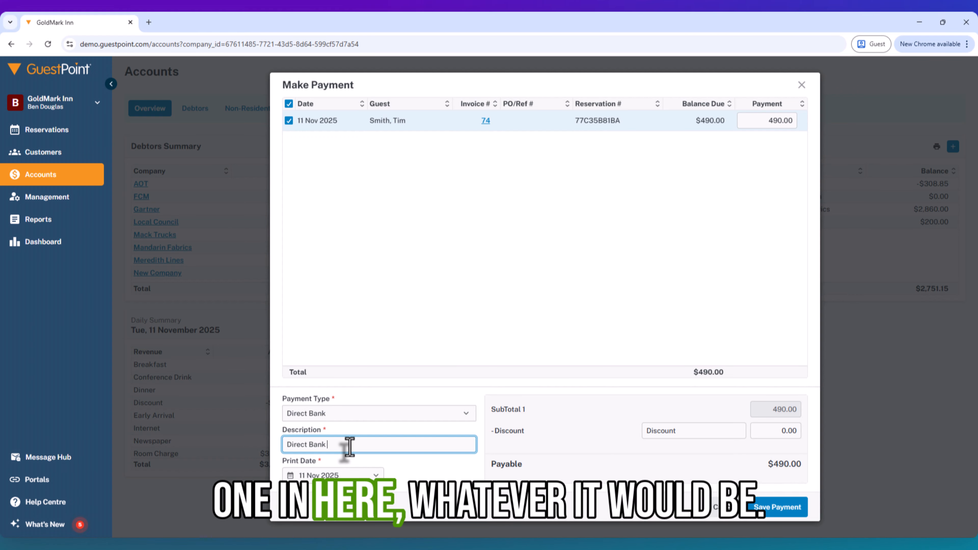
text(0=-120==)
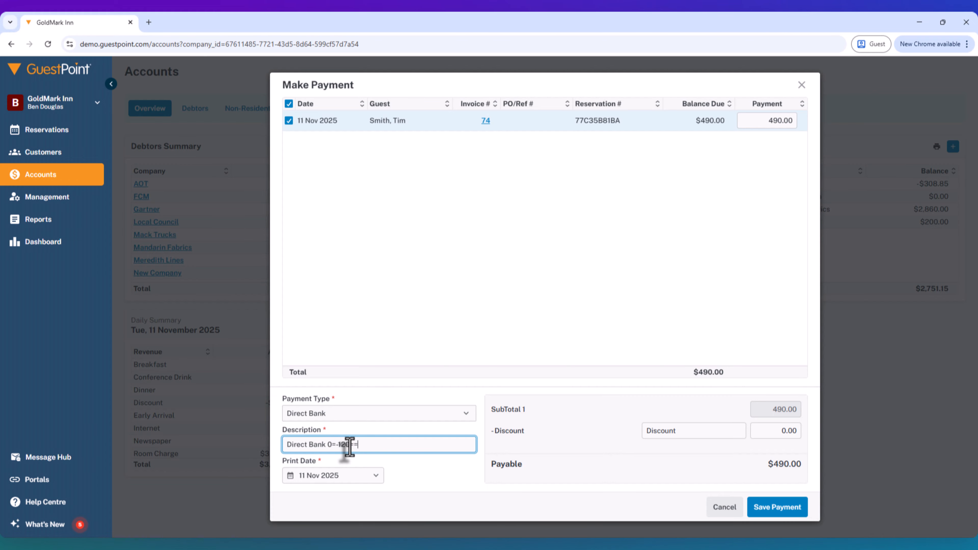
text(3453454)
click(774, 513)
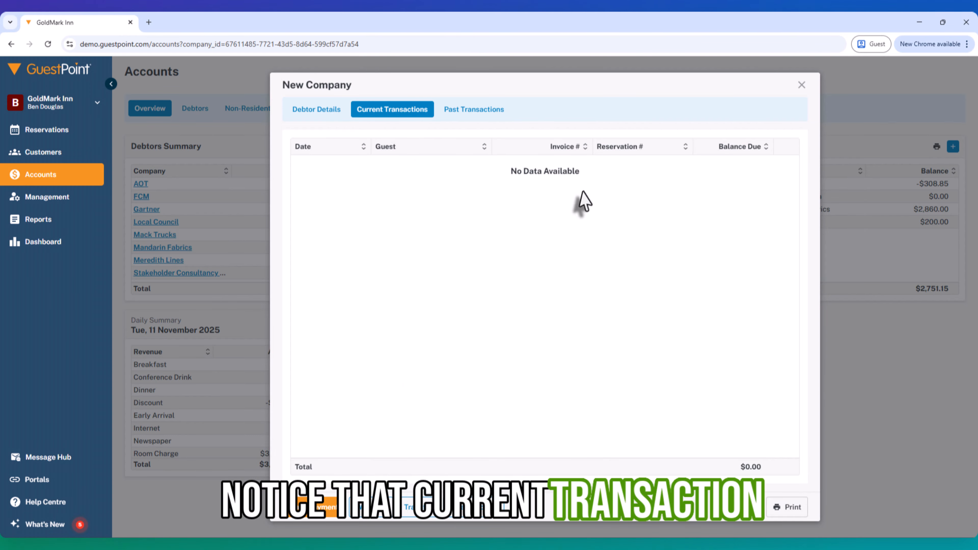
click(464, 112)
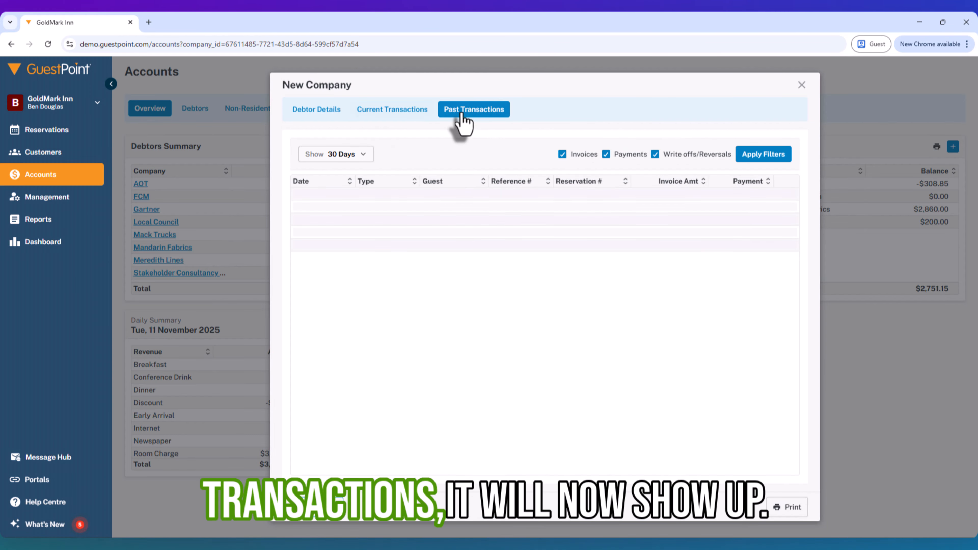